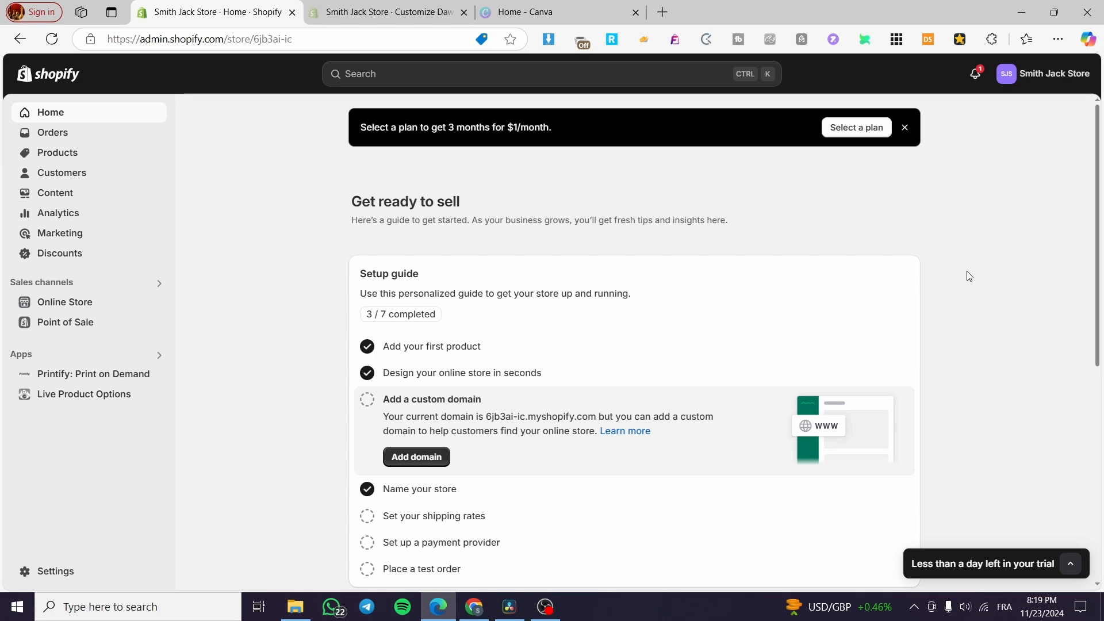
Dismiss the plan promotion banner on the admin home page.
{"action": "left_click", "coordinate": [905, 127]}
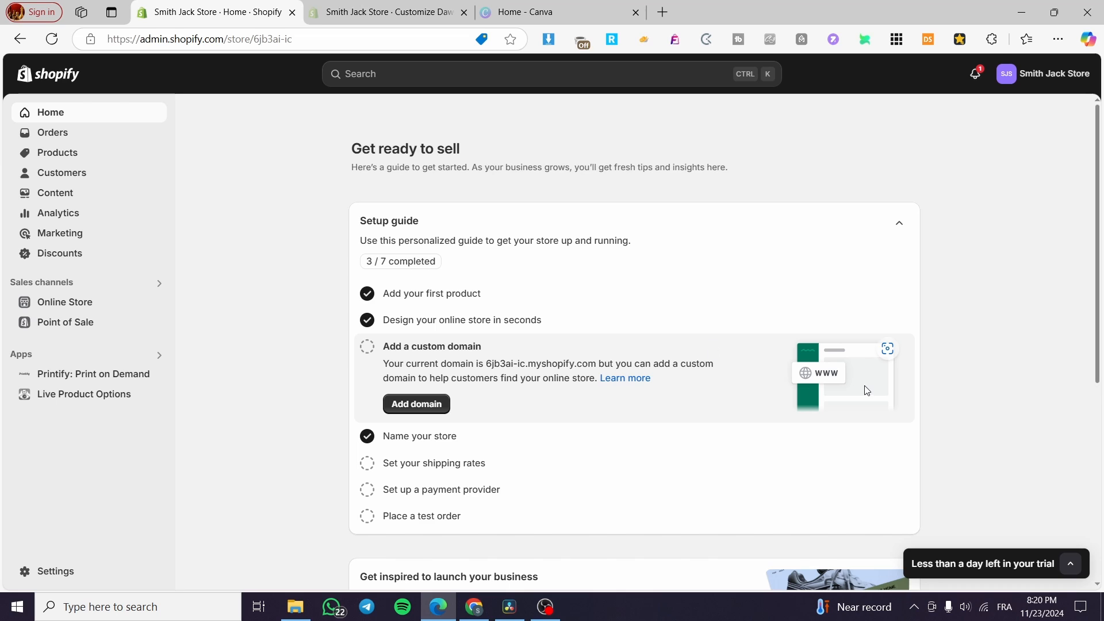
{"action": "scroll", "coordinate": [868, 391], "scroll_direction": "down", "scroll_amount": 5}
{"action": "scroll", "coordinate": [867, 390], "scroll_direction": "up", "scroll_amount": 5}
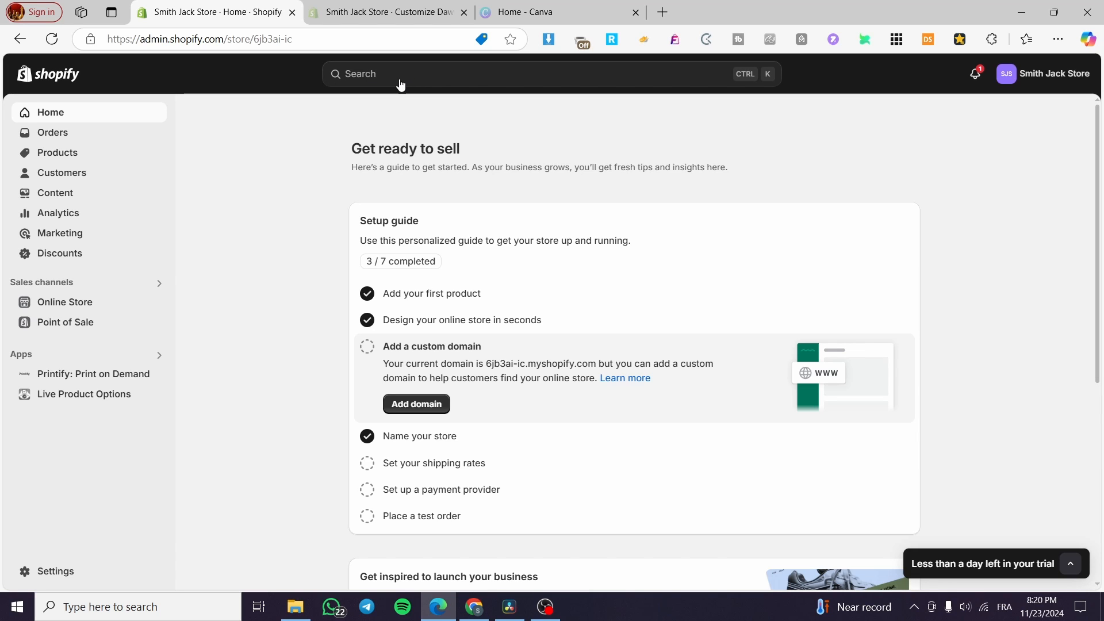
Open the products list and return to the admin home page.
{"action": "left_click", "coordinate": [77, 154]}
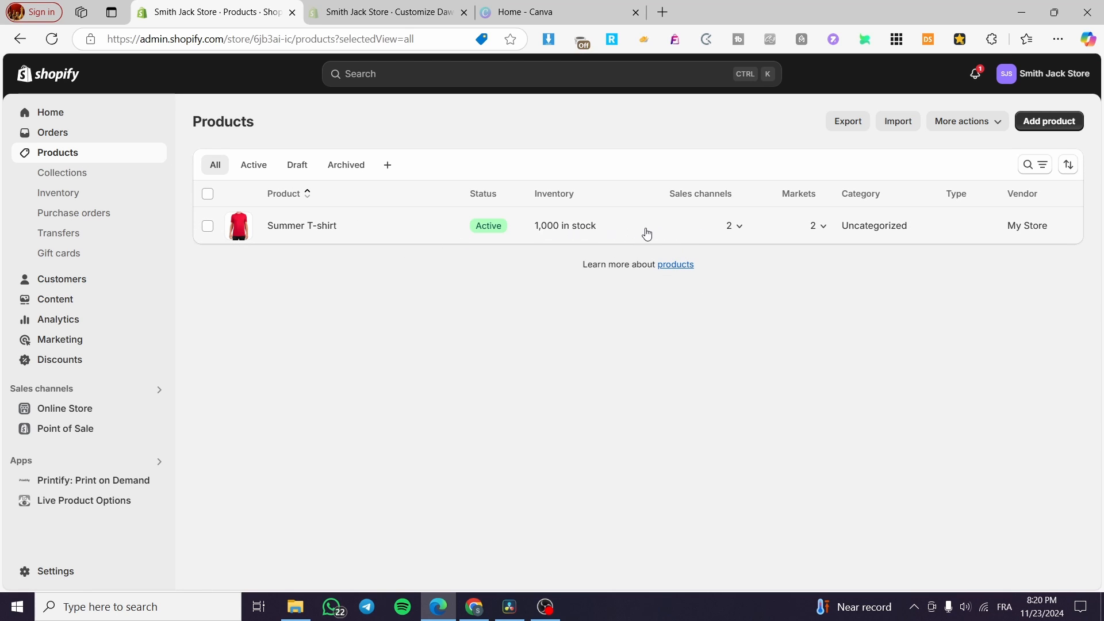
{"action": "left_click", "coordinate": [94, 119]}
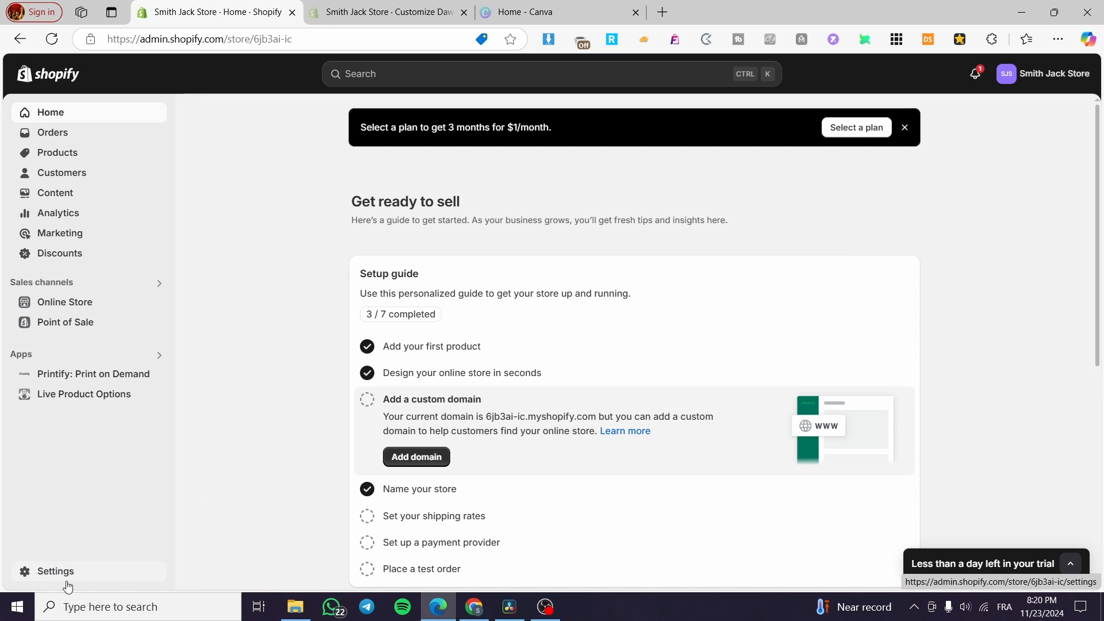
Search the Shopify App Store for "Testimonial" apps.
{"action": "left_click", "coordinate": [392, 76]}
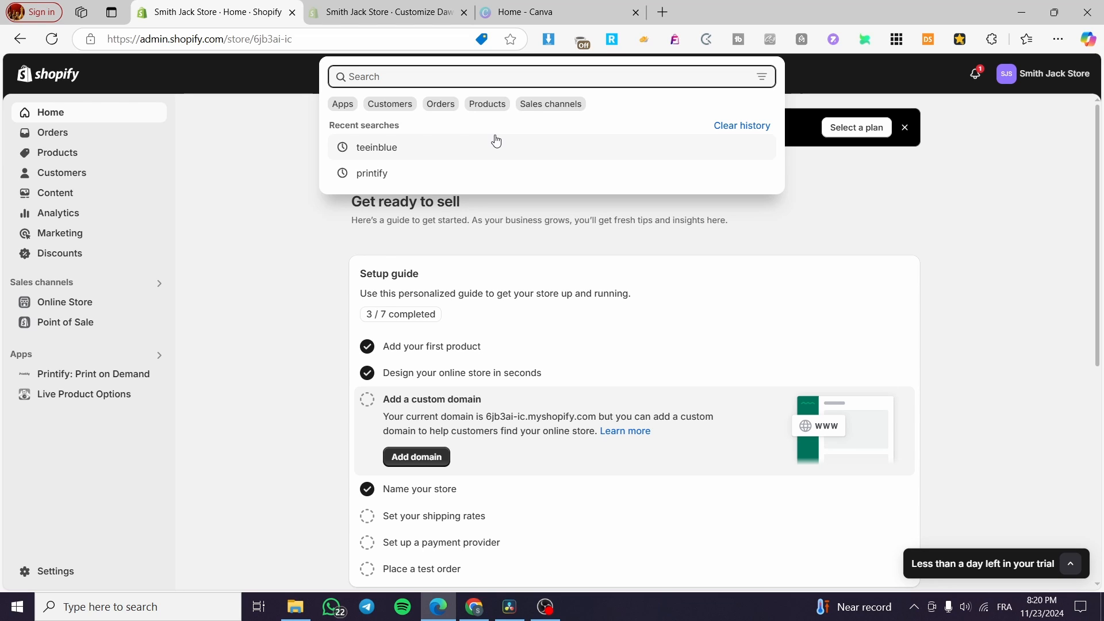
{"action": "type", "text": "Test"}
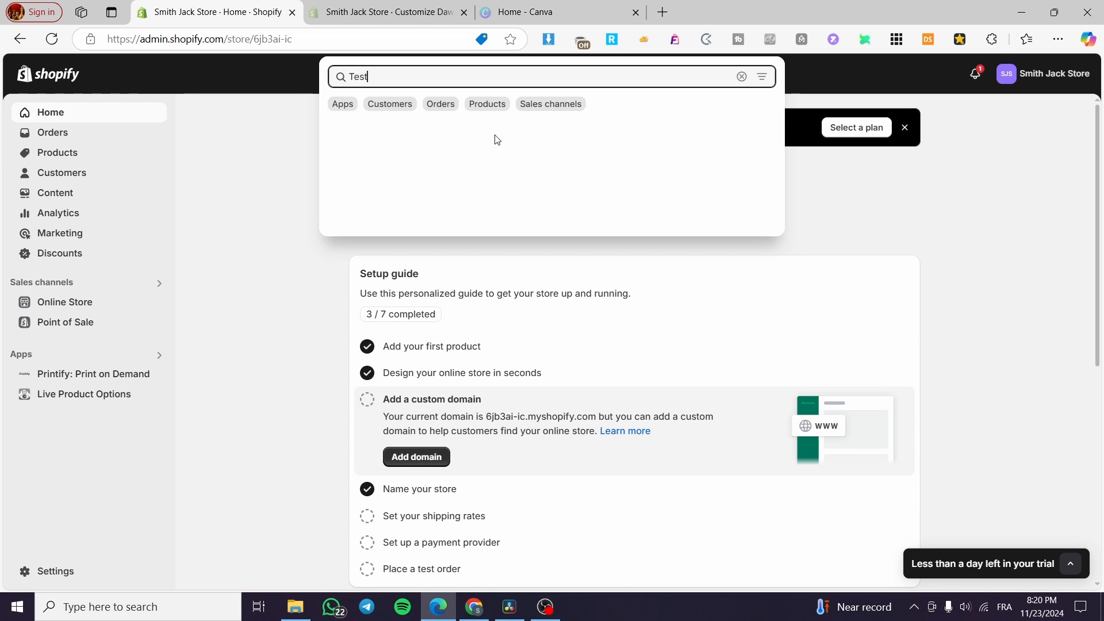
{"action": "type", "text": "impo"}
{"action": "key", "text": "BackSpace"}
{"action": "key", "text": "BackSpace"}
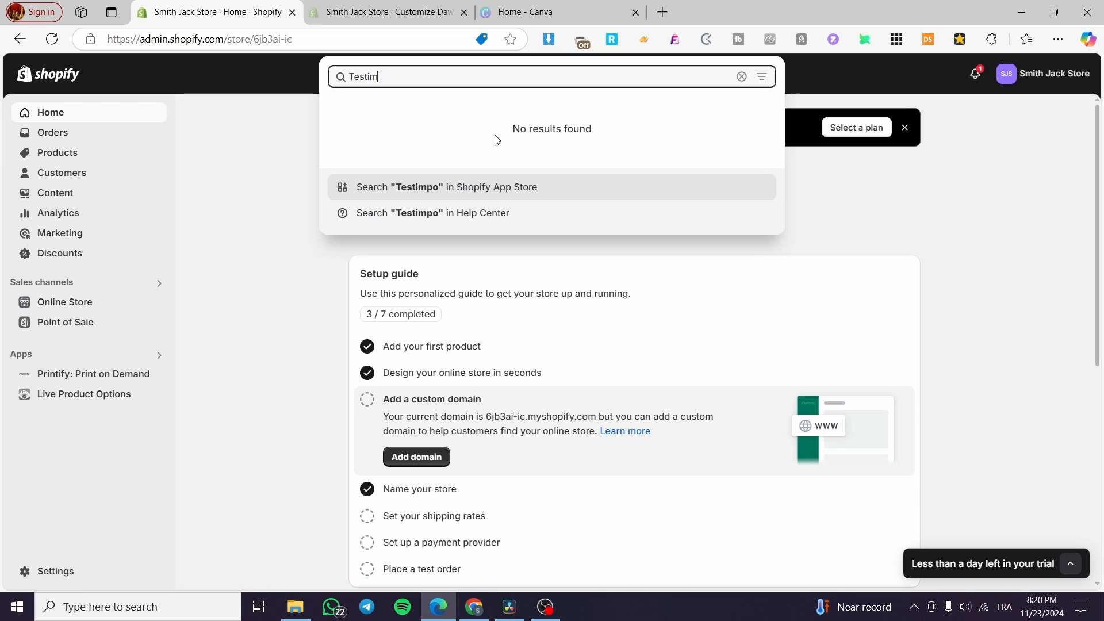
{"action": "type", "text": "o"}
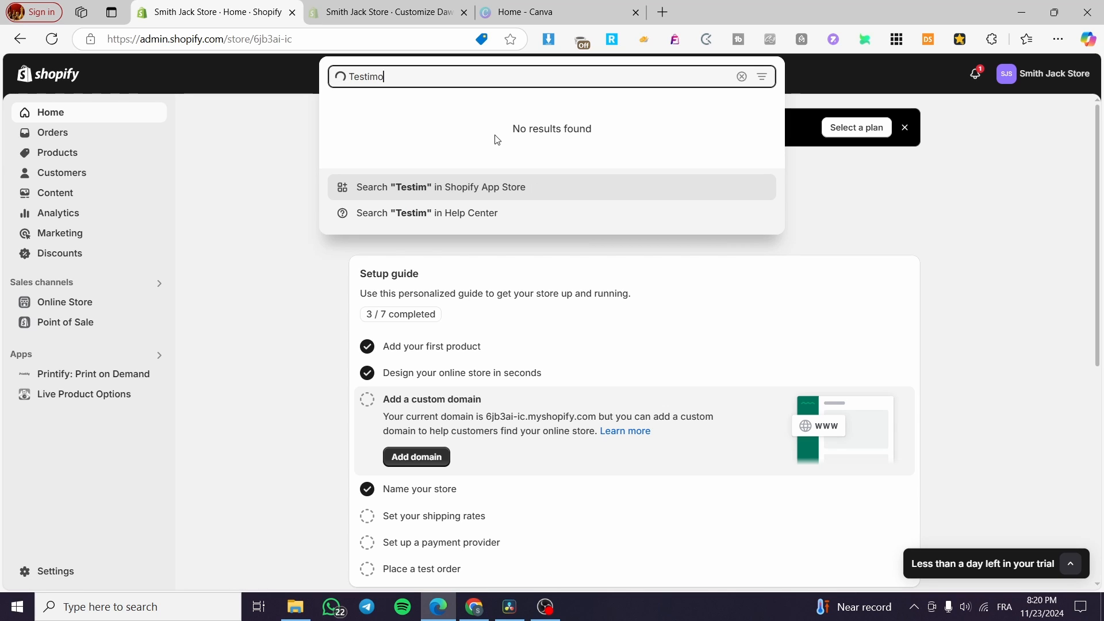
{"action": "type", "text": "nial"}
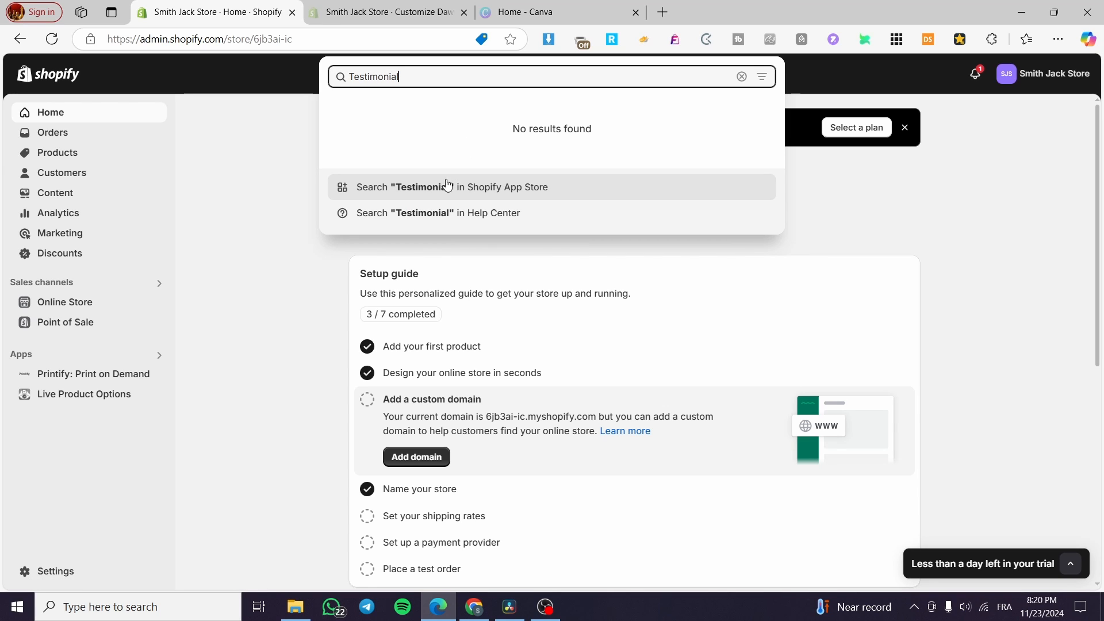
{"action": "left_click", "coordinate": [448, 190]}
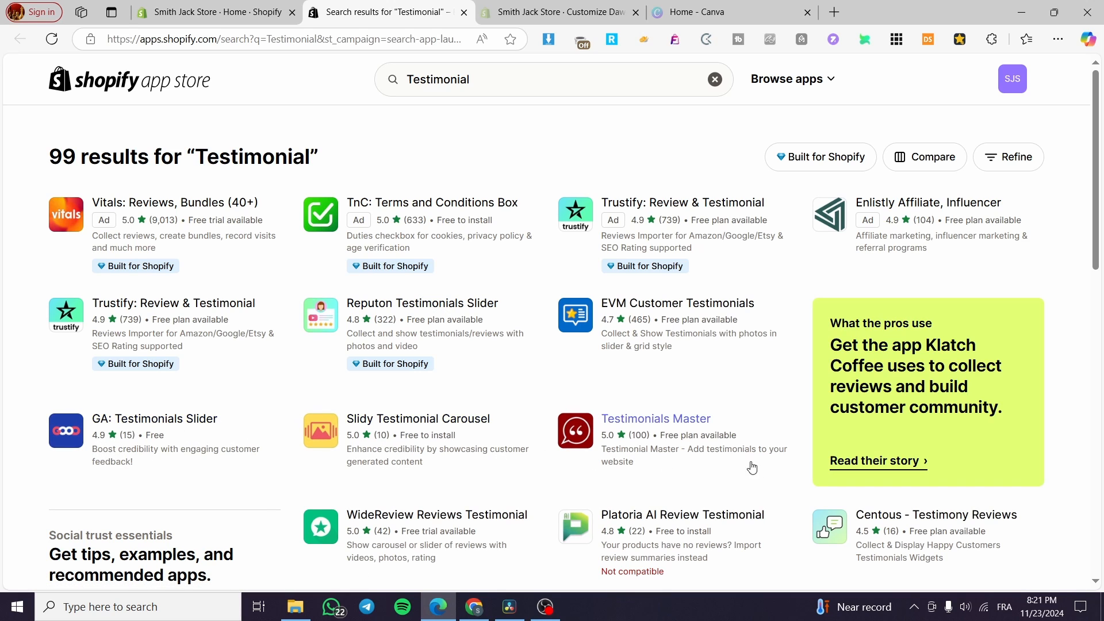
Open the Reputon Testimonials Slider app listing and preview two of its screenshots.
{"action": "scroll", "coordinate": [822, 306], "scroll_direction": "down", "scroll_amount": 3}
{"action": "scroll", "coordinate": [380, 373], "scroll_direction": "up", "scroll_amount": 3}
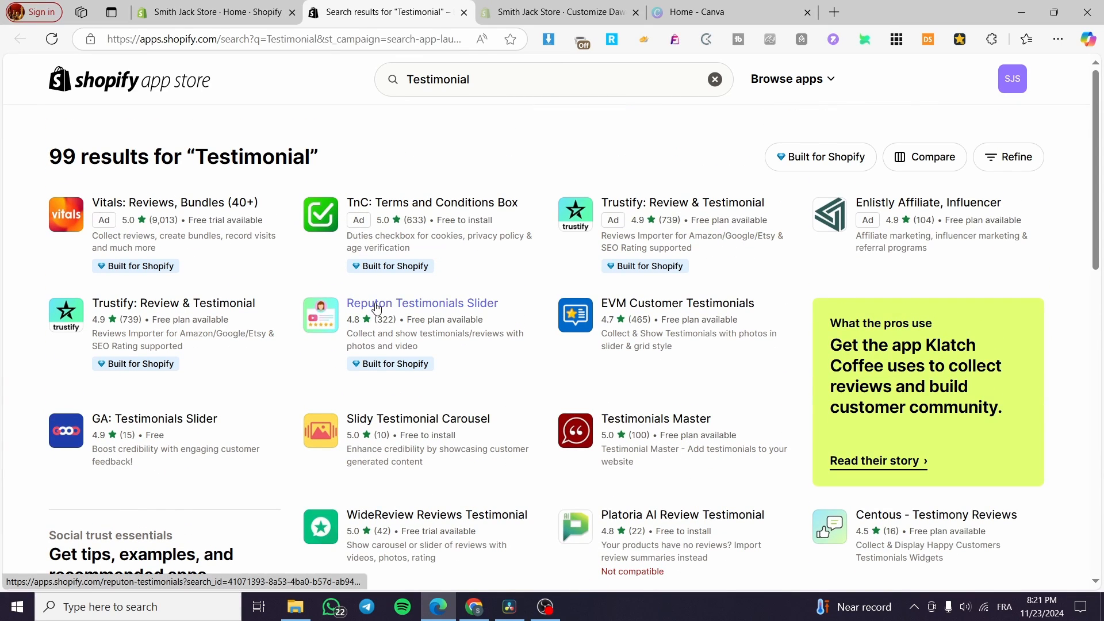
{"action": "left_click", "coordinate": [377, 309]}
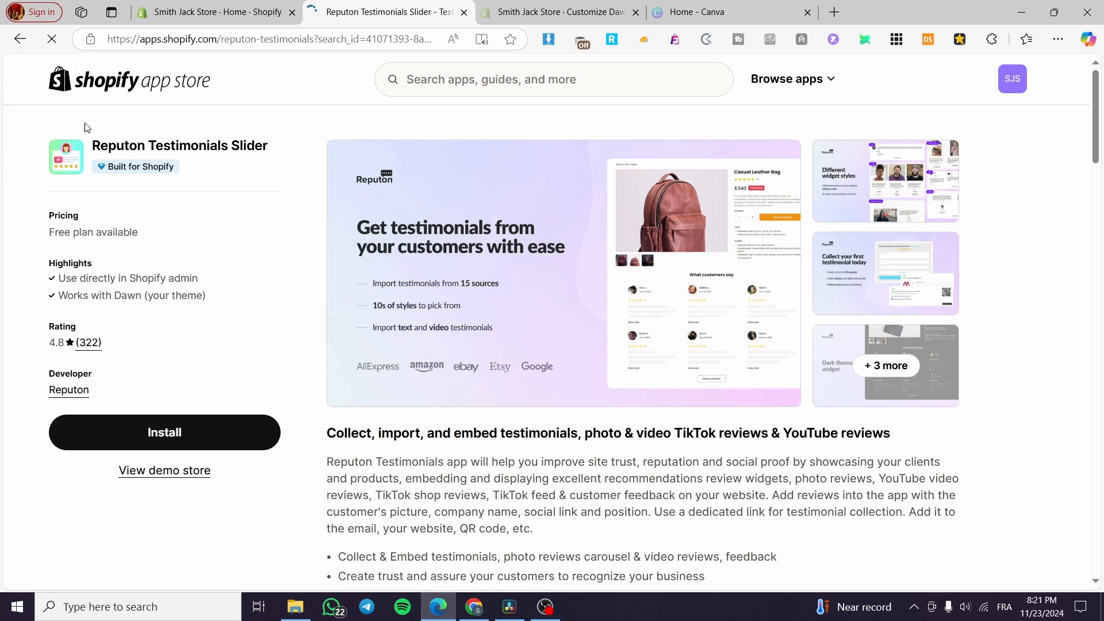
{"action": "left_click", "coordinate": [683, 230]}
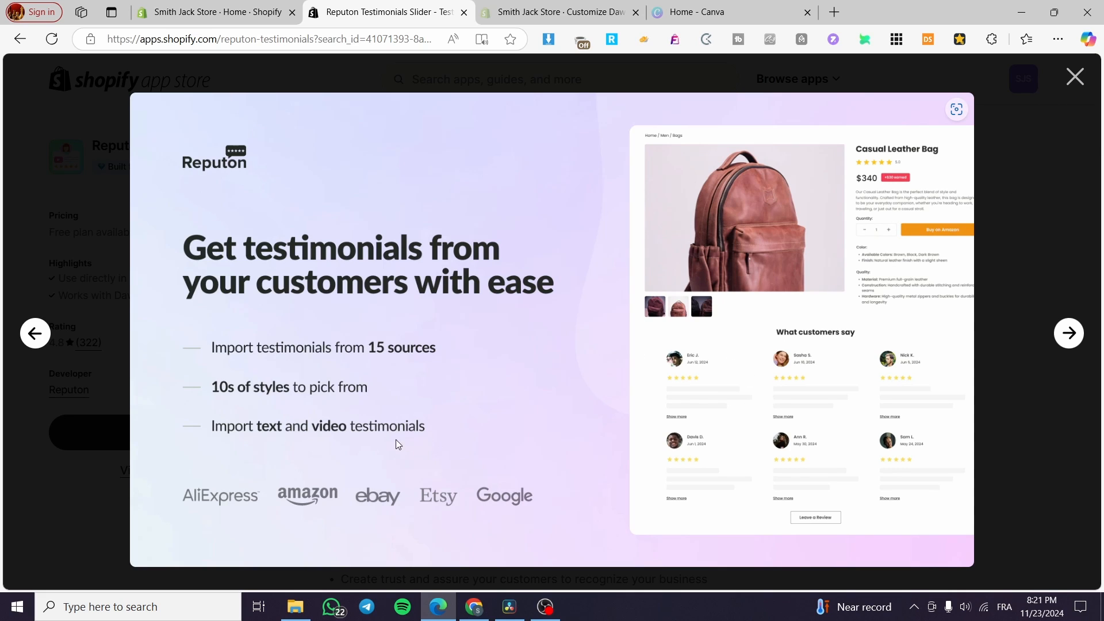
{"action": "left_click", "coordinate": [1071, 87]}
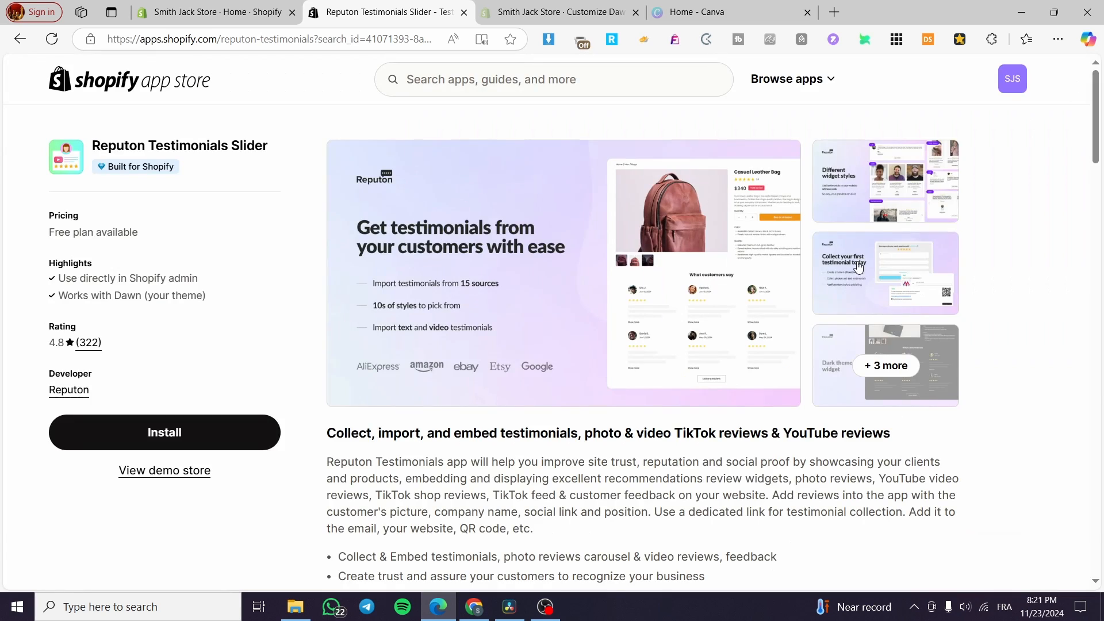
{"action": "left_click", "coordinate": [887, 214]}
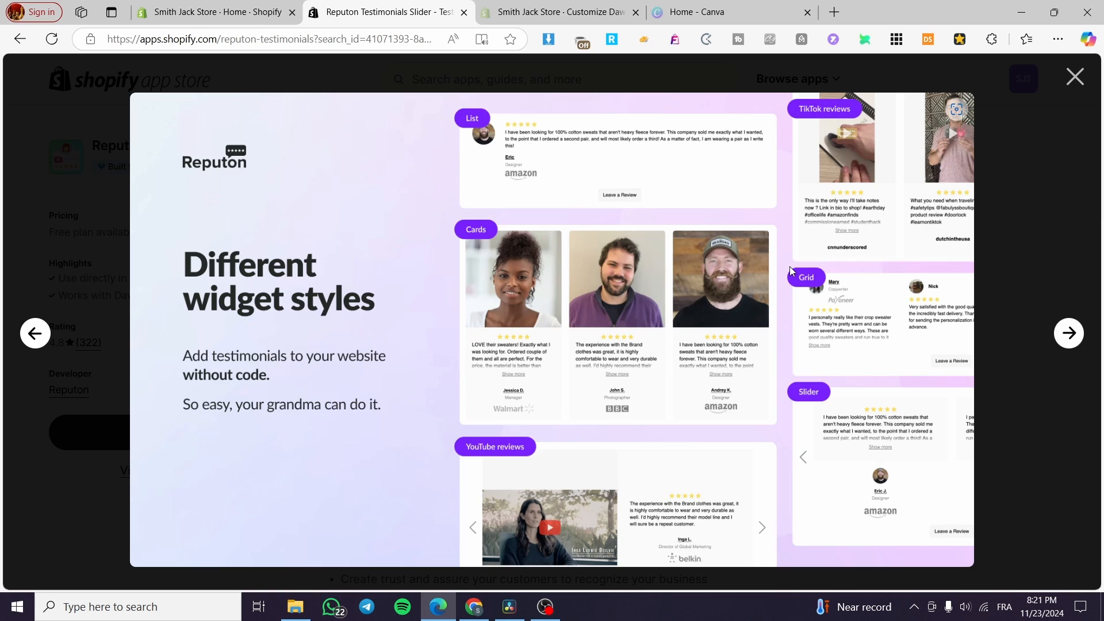
{"action": "left_click", "coordinate": [1074, 76]}
Install the Reputon Testimonials Slider app, approving its access request and closing the app store tab.
{"action": "left_click", "coordinate": [240, 431]}
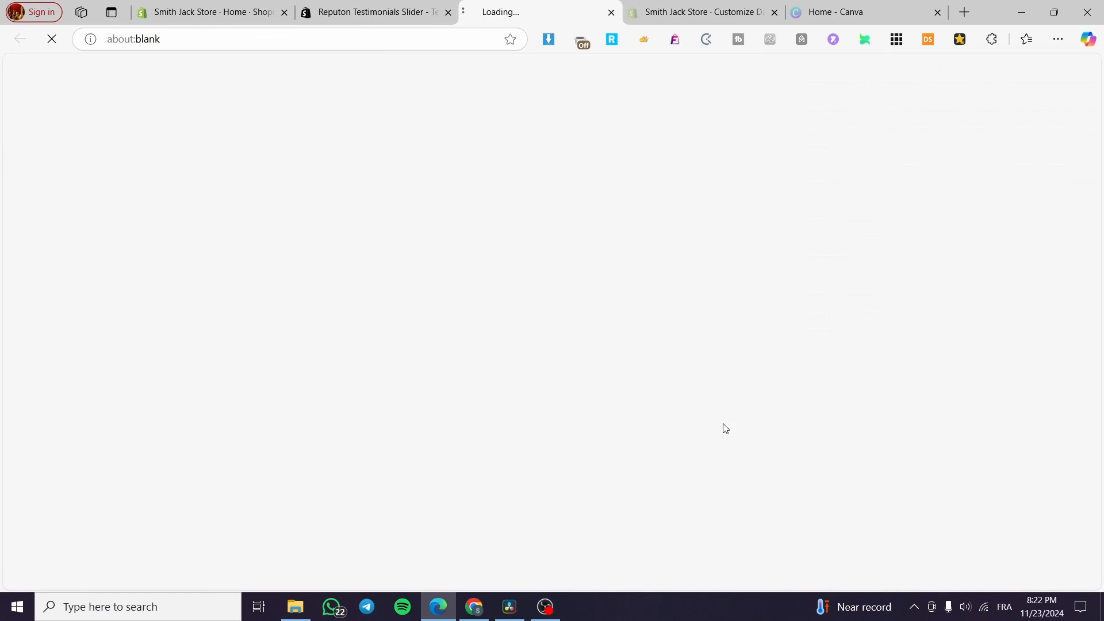
{"action": "left_click", "coordinate": [345, 5]}
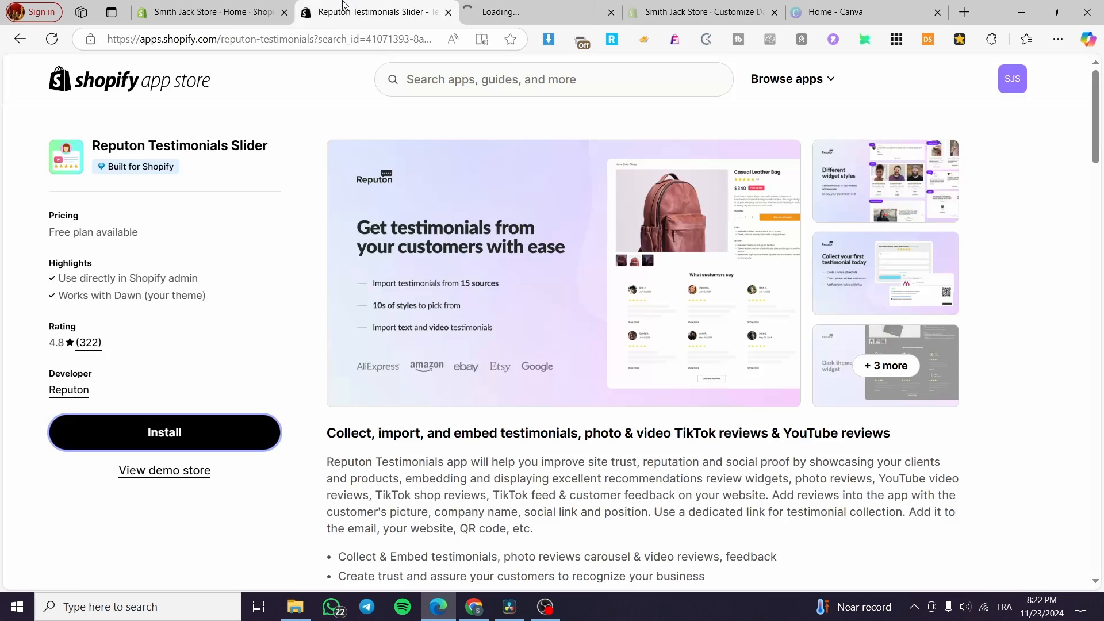
{"action": "left_click", "coordinate": [448, 12]}
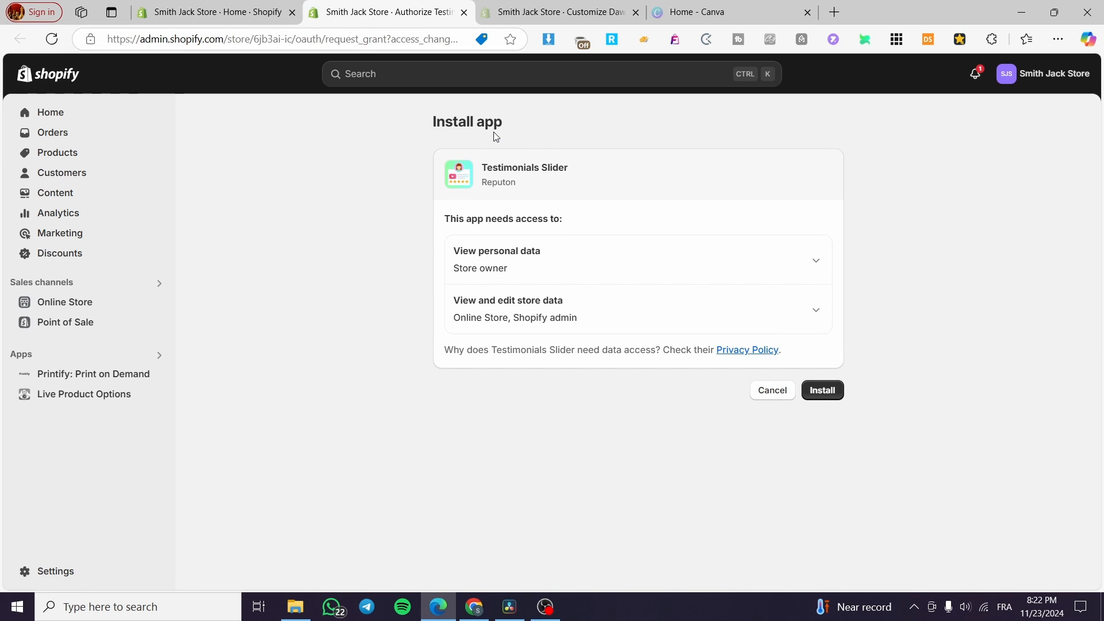
{"action": "left_click", "coordinate": [833, 390]}
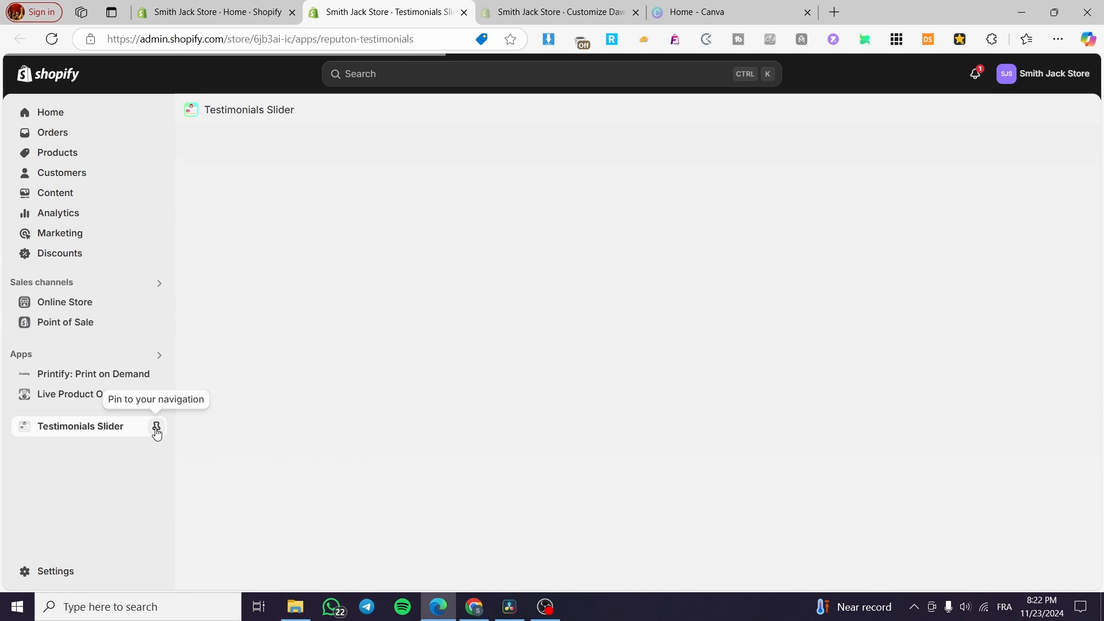
Pin Testimonials Slider to the navigation and browse its Content and Collect testimonials pages.
{"action": "left_click", "coordinate": [156, 427]}
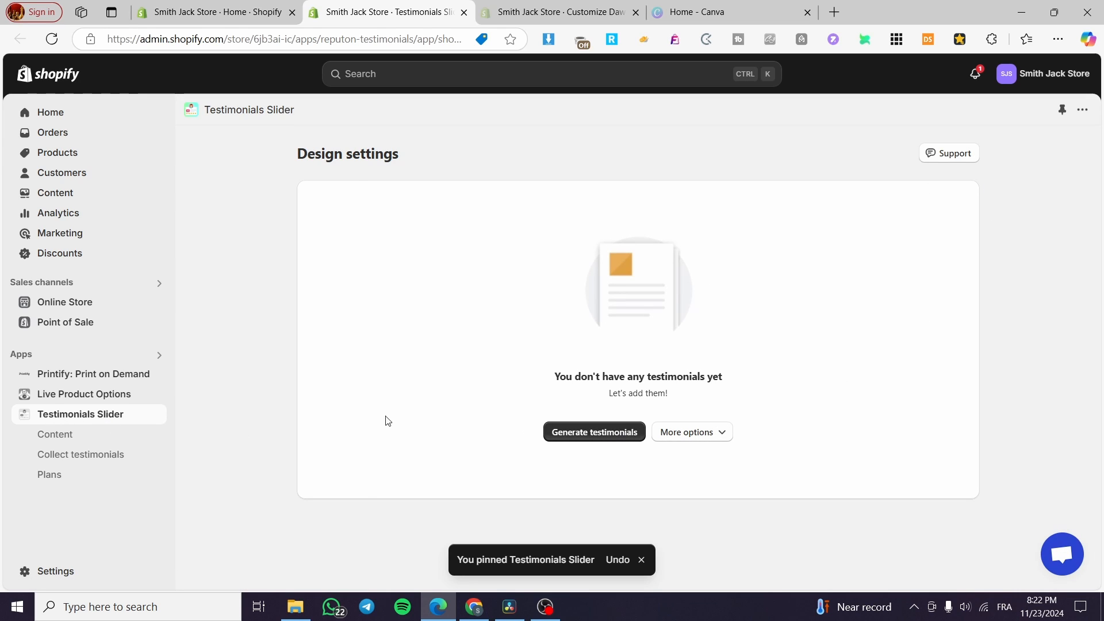
{"action": "left_click", "coordinate": [34, 435]}
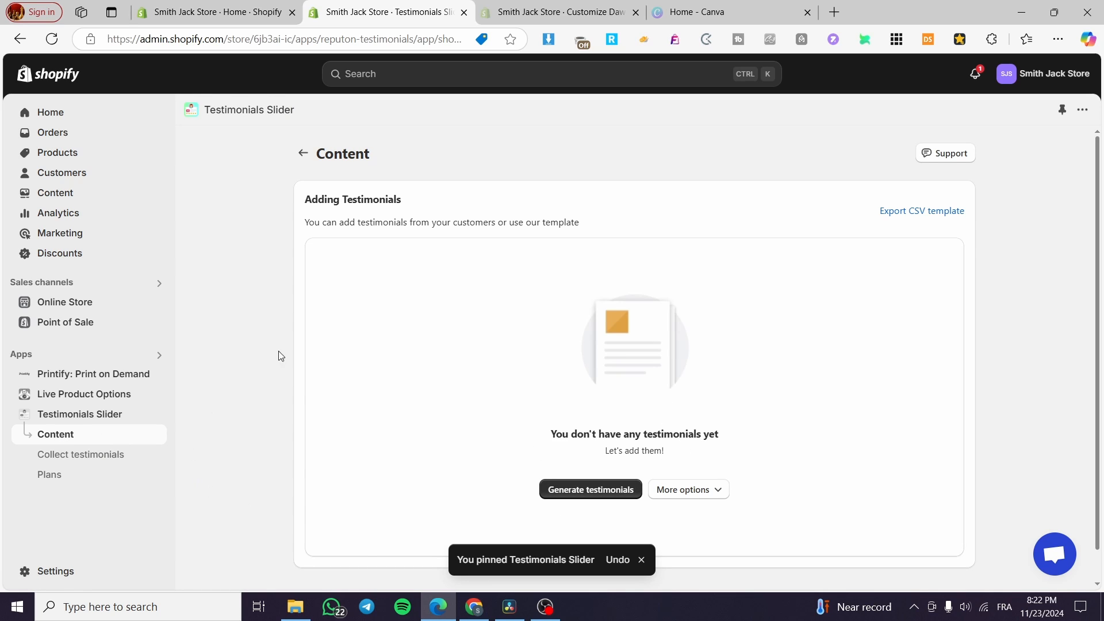
{"action": "left_click", "coordinate": [74, 456]}
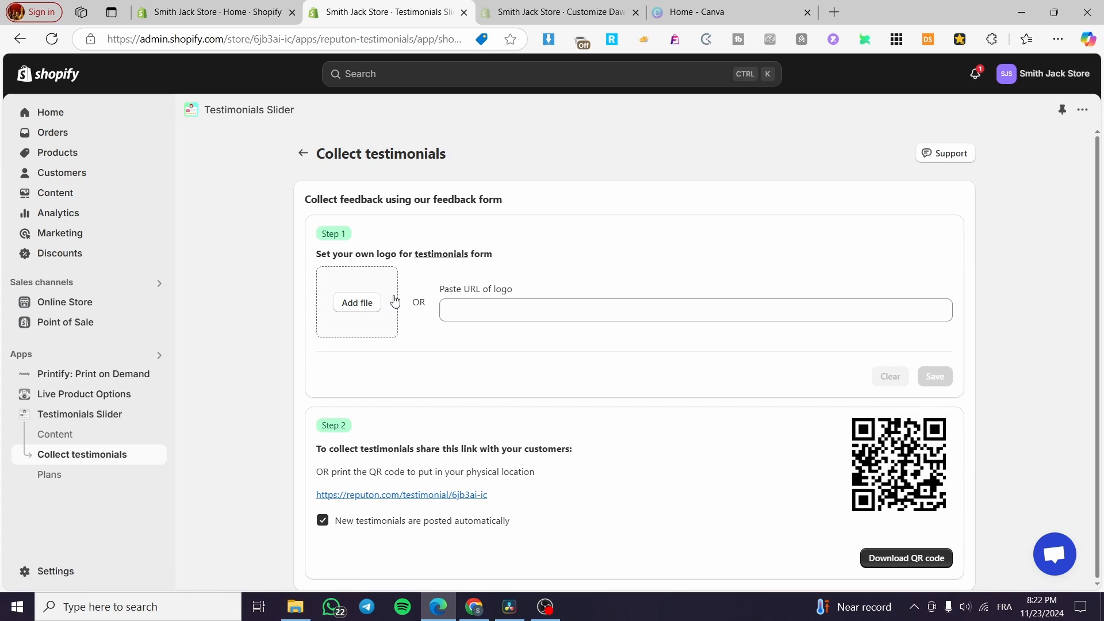
{"action": "left_click", "coordinate": [521, 316]}
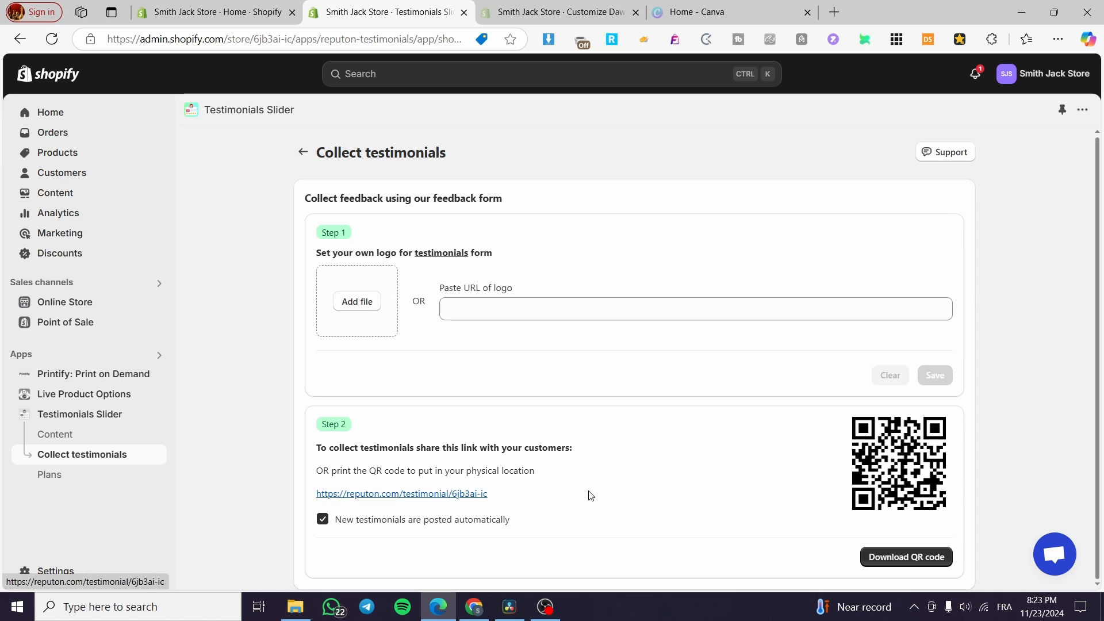
Return to the Testimonials Slider design settings and generate sample testimonials.
{"action": "left_click", "coordinate": [95, 395]}
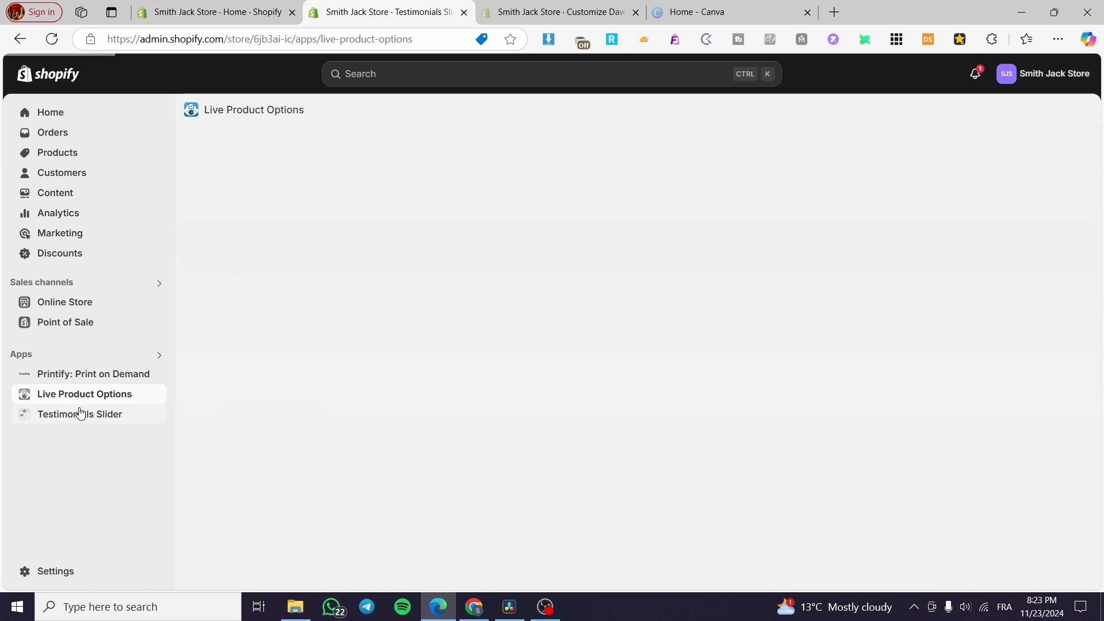
{"action": "left_click", "coordinate": [63, 420]}
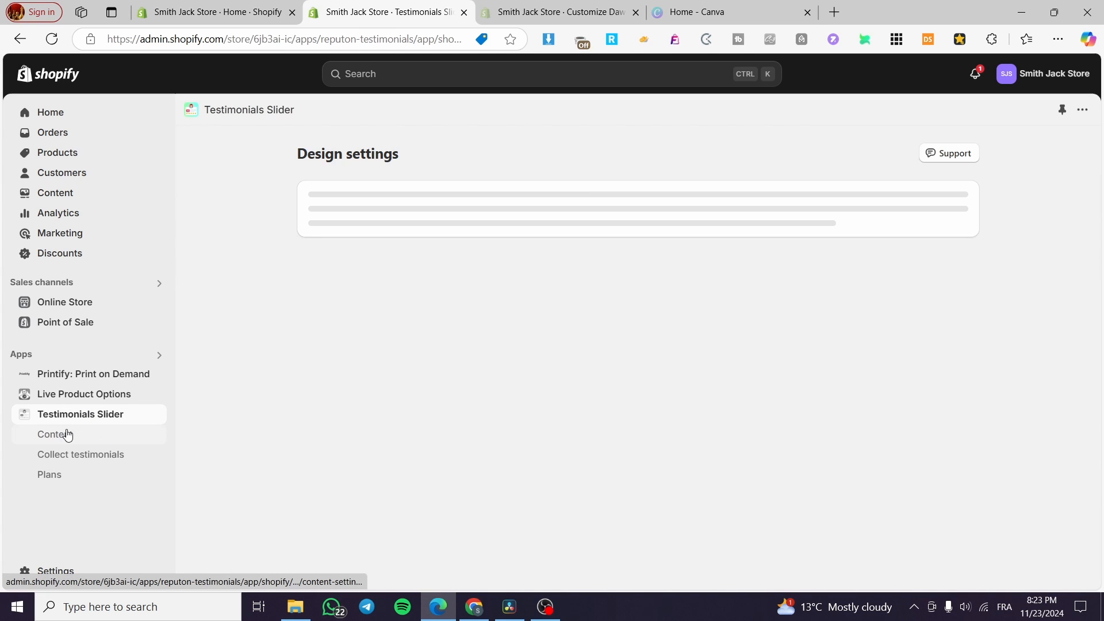
{"action": "left_click", "coordinate": [595, 436]}
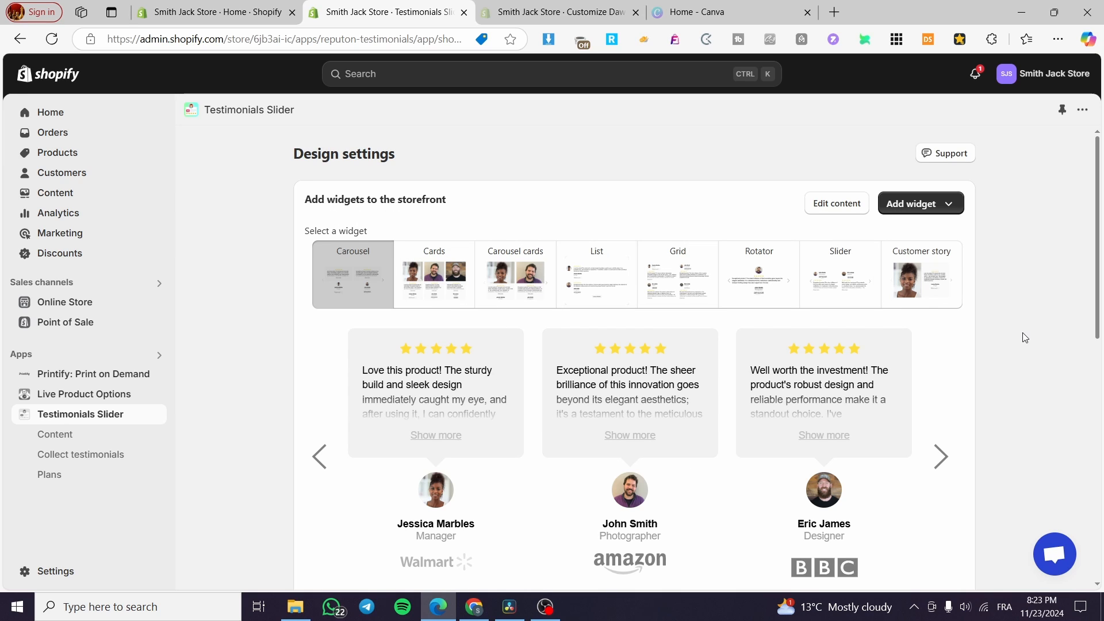
Add the carousel testimonials widget to the Home page, opening the theme editor in a new tab.
{"action": "left_click", "coordinate": [959, 207]}
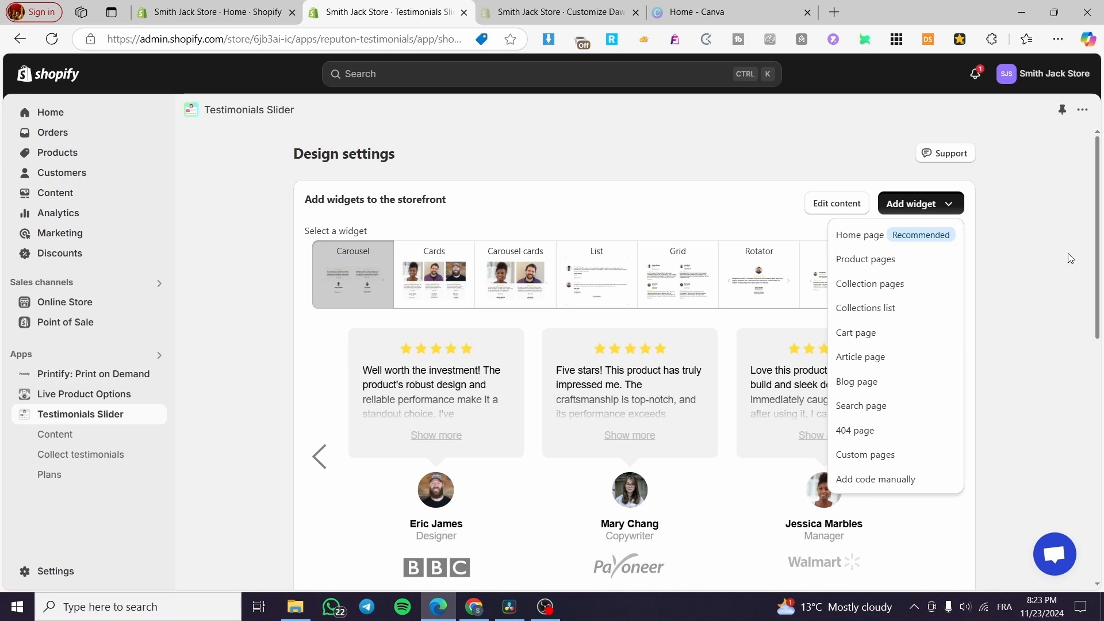
{"action": "left_click", "coordinate": [1034, 251]}
{"action": "left_click", "coordinate": [949, 204]}
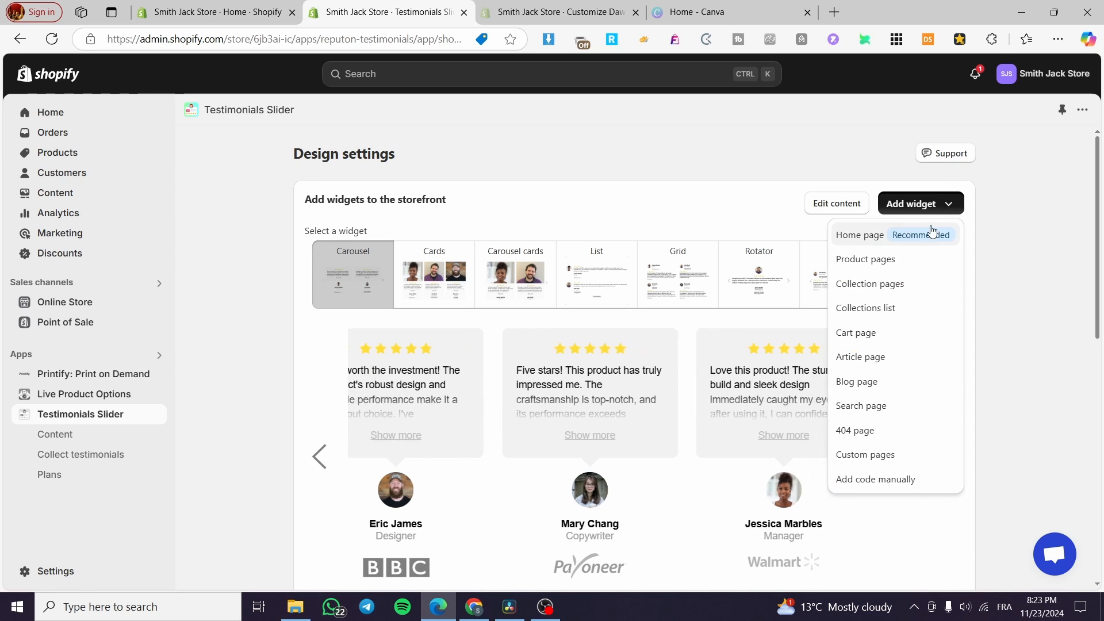
{"action": "left_click", "coordinate": [867, 241]}
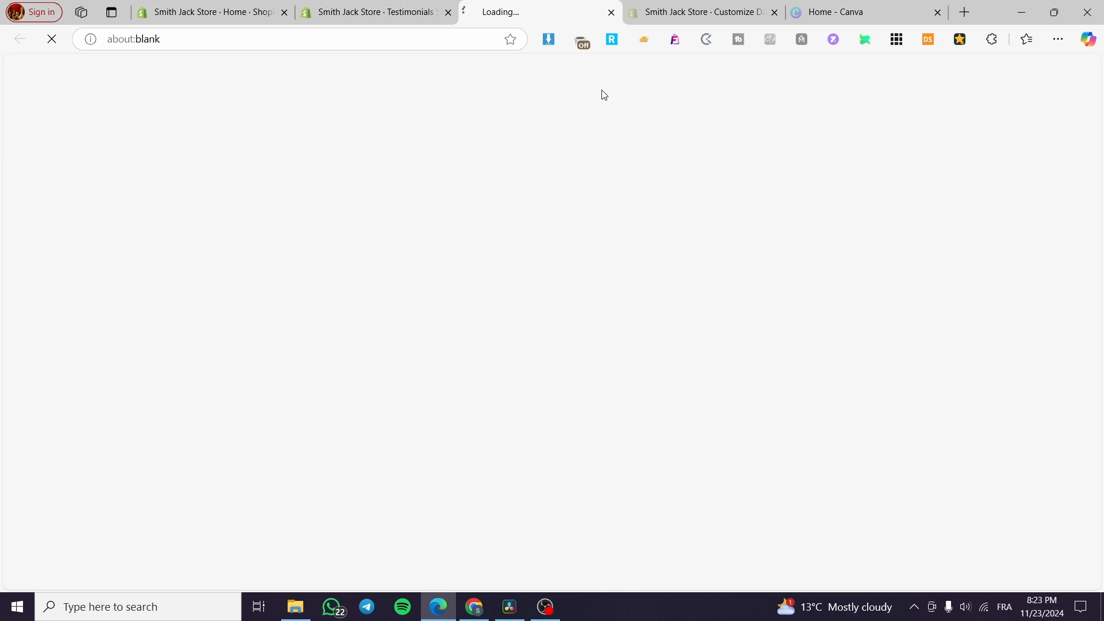
{"action": "left_click", "coordinate": [380, 13]}
{"action": "left_click", "coordinate": [555, 6]}
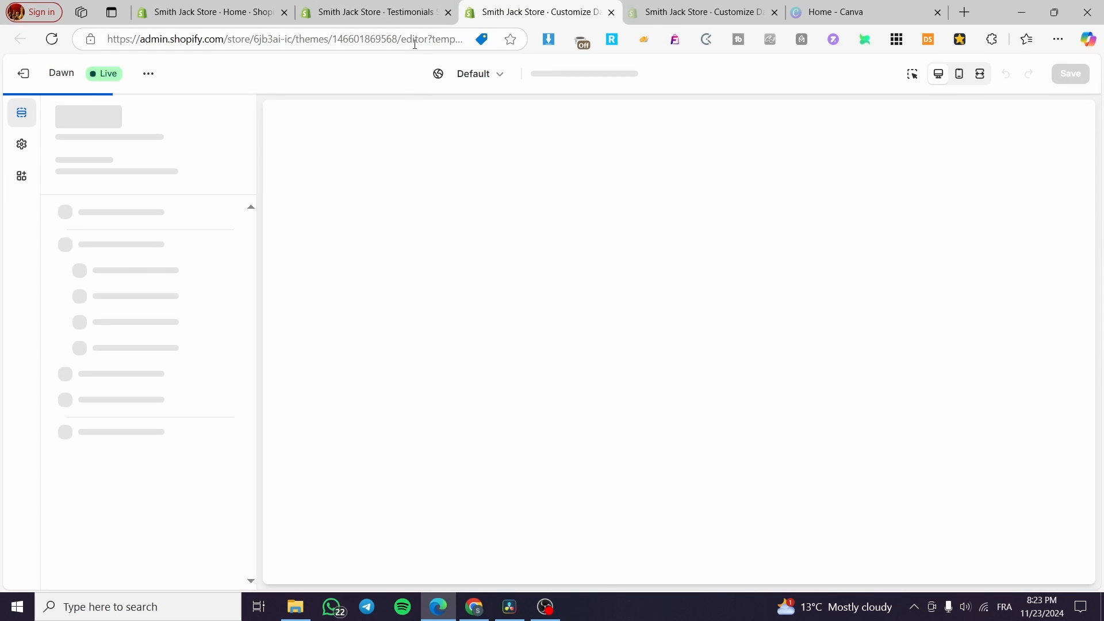
{"action": "left_click", "coordinate": [397, 8]}
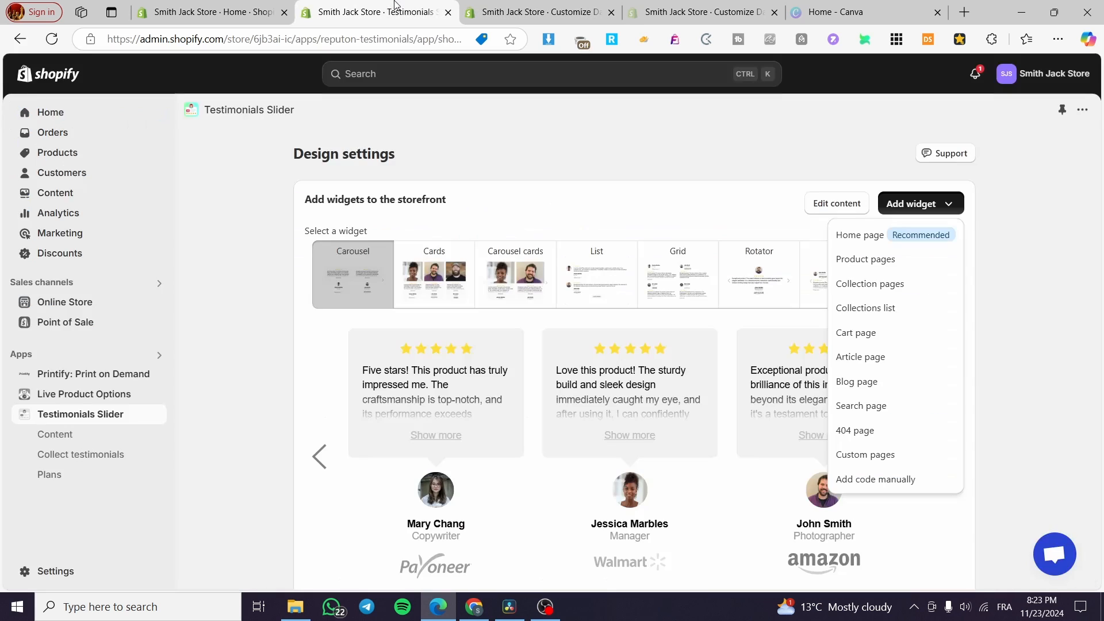
Review the generated testimonials content group and its options, then return to Design settings.
{"action": "left_click", "coordinate": [1040, 261]}
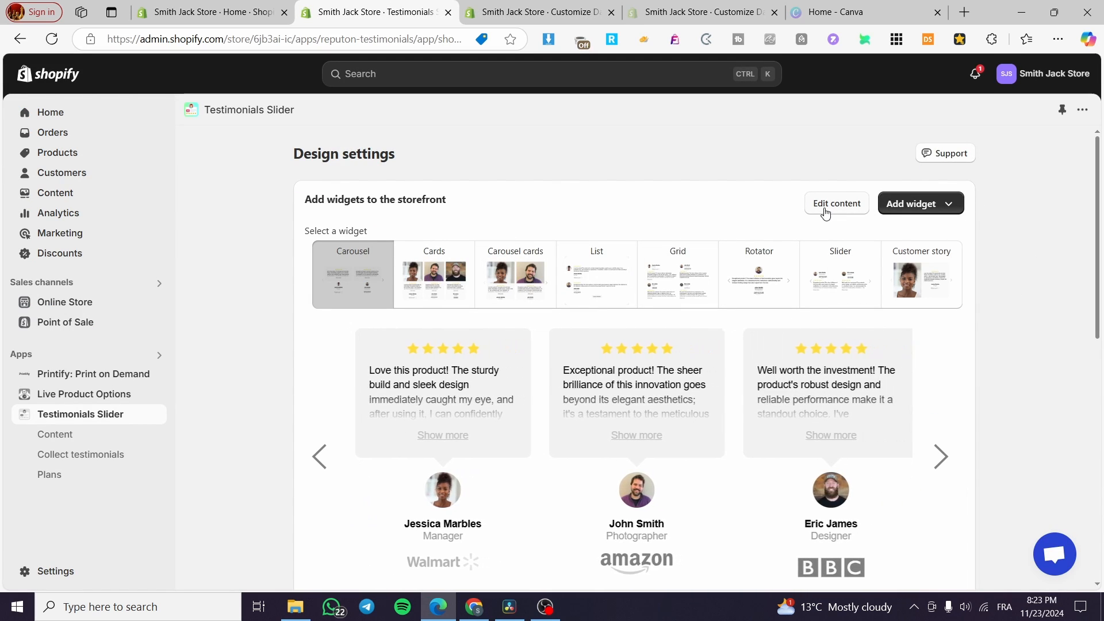
{"action": "left_click", "coordinate": [849, 209]}
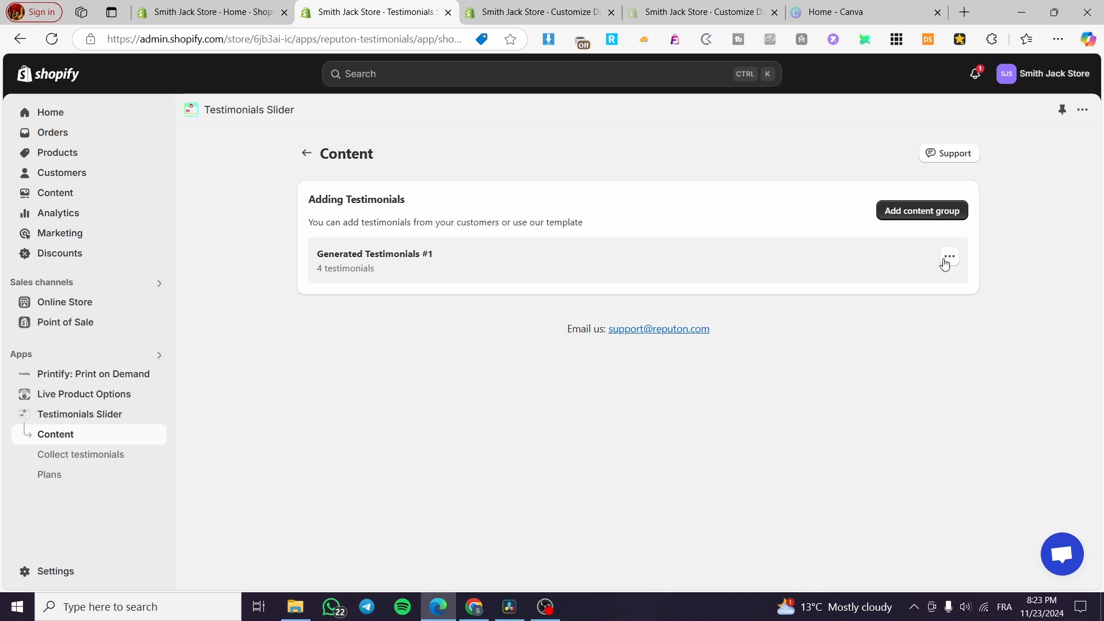
{"action": "triple_click", "coordinate": [947, 260]}
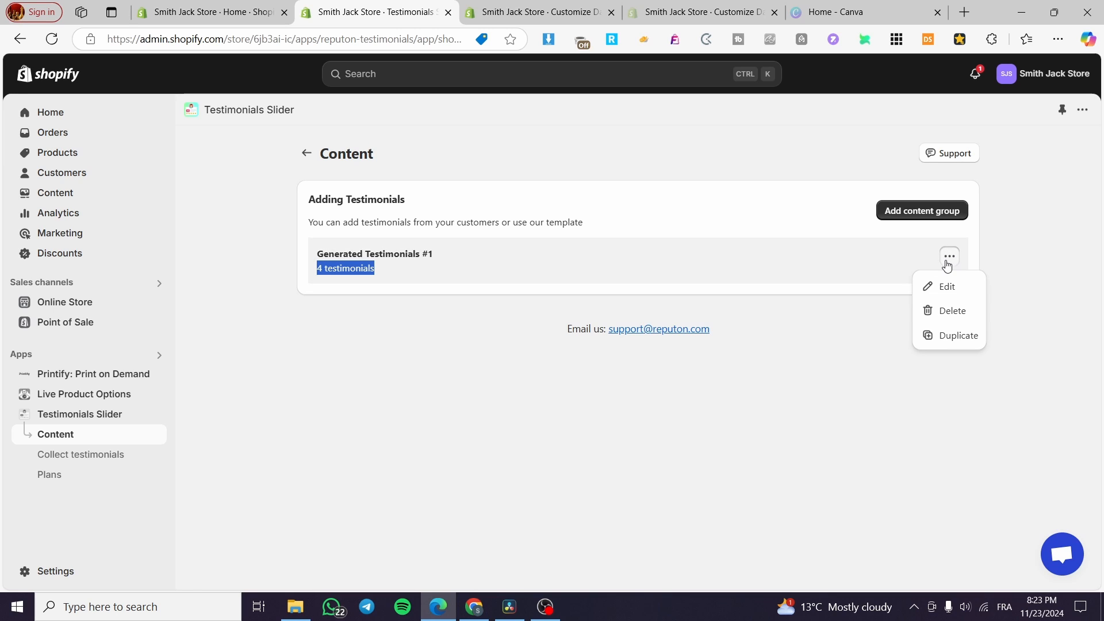
{"action": "left_click", "coordinate": [87, 413]}
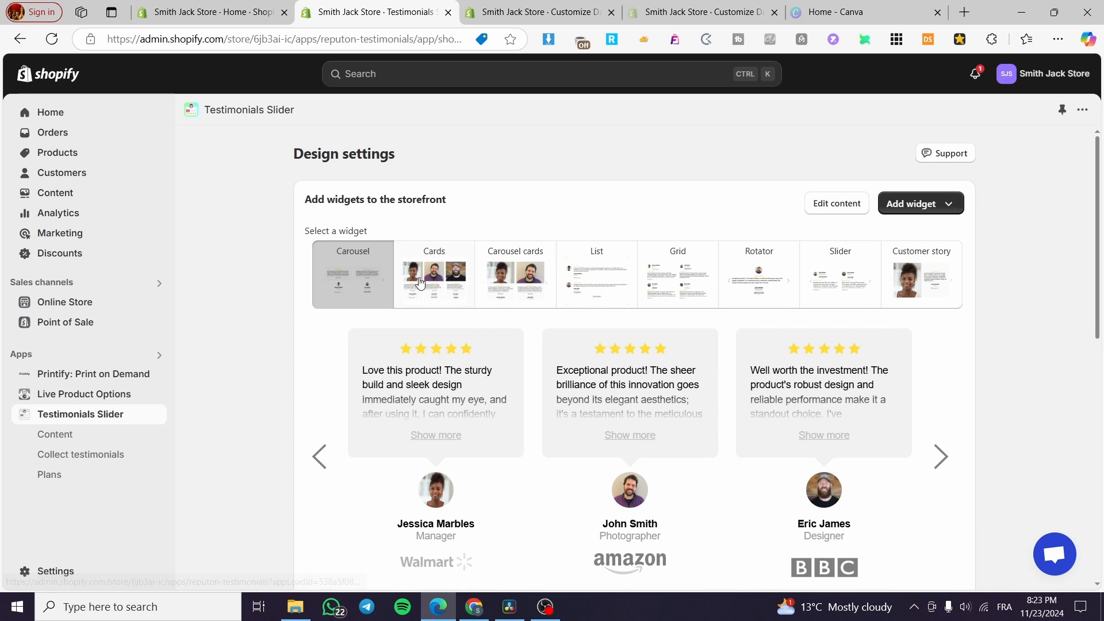
Preview each testimonial widget layout in Design settings and select the Customer story widget.
{"action": "scroll", "coordinate": [420, 282], "scroll_direction": "down", "scroll_amount": 1}
{"action": "left_click", "coordinate": [437, 214]}
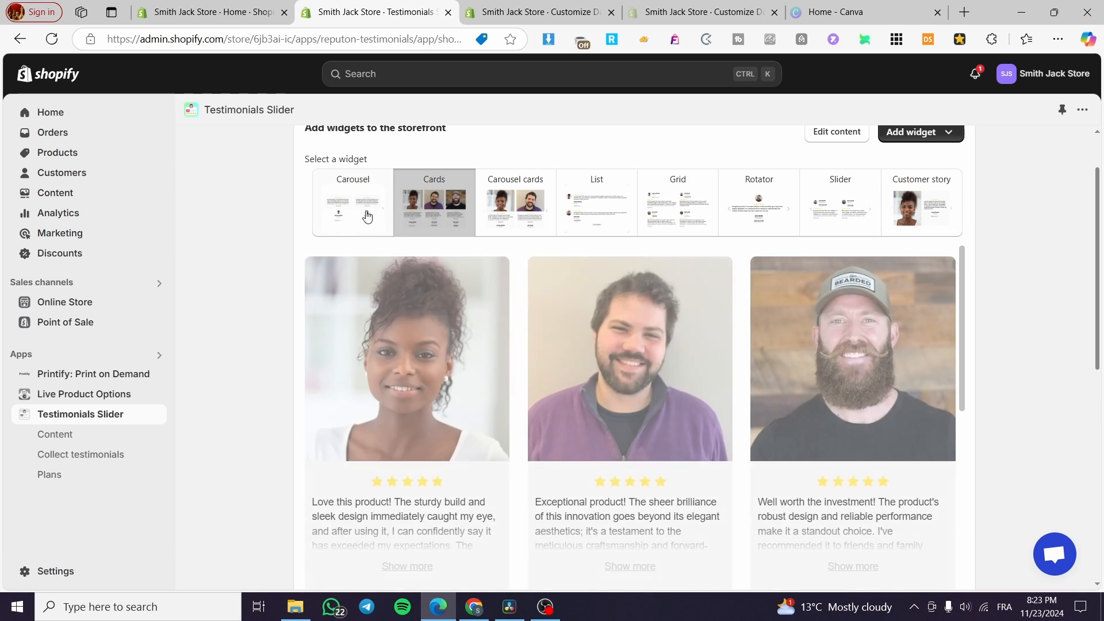
{"action": "left_click", "coordinate": [367, 216]}
{"action": "scroll", "coordinate": [379, 204], "scroll_direction": "up", "scroll_amount": 1}
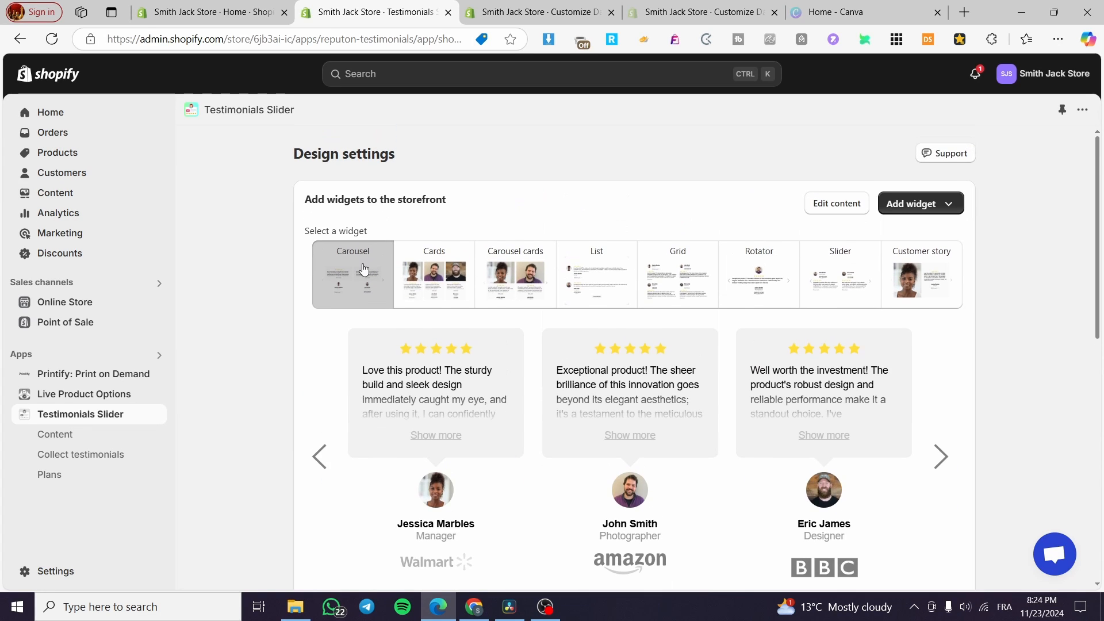
{"action": "scroll", "coordinate": [730, 399], "scroll_direction": "down", "scroll_amount": 2}
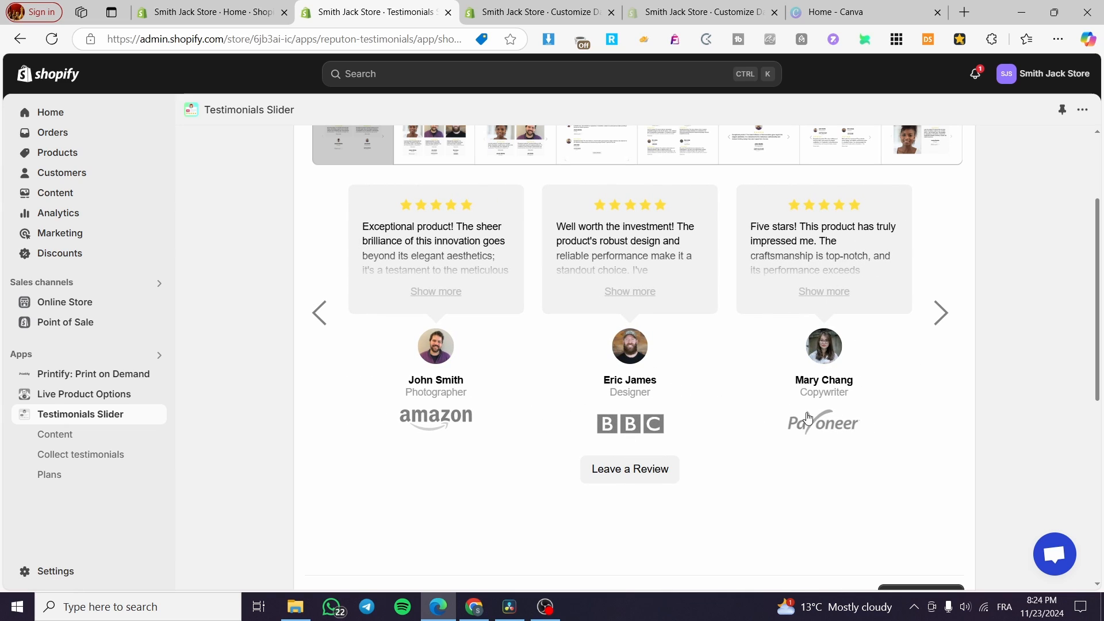
{"action": "scroll", "coordinate": [676, 371], "scroll_direction": "up", "scroll_amount": 2}
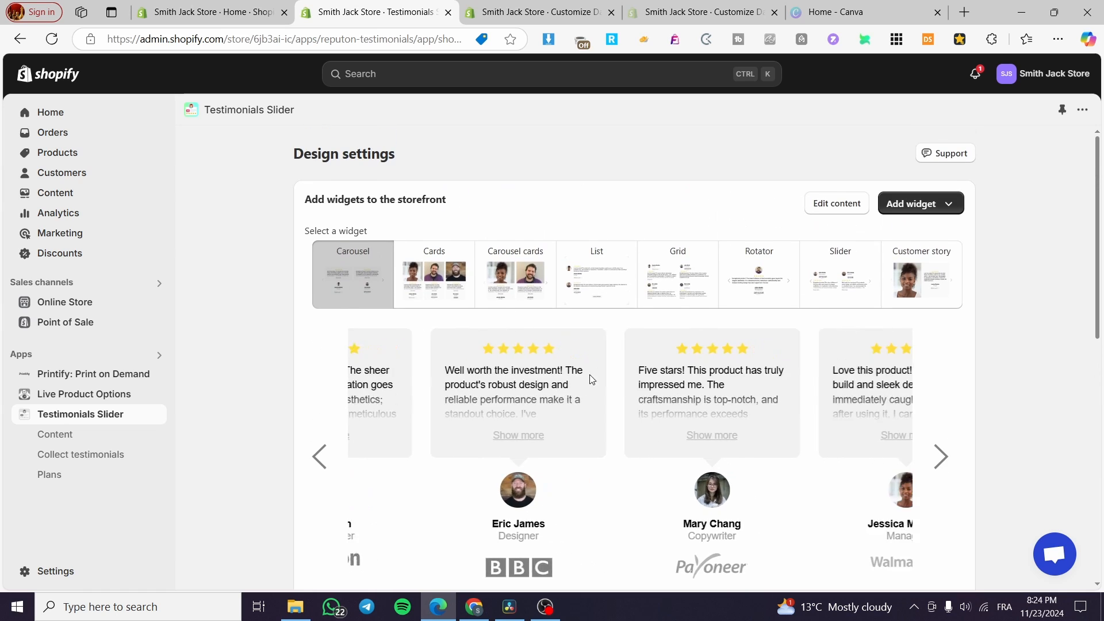
{"action": "left_click", "coordinate": [474, 285]}
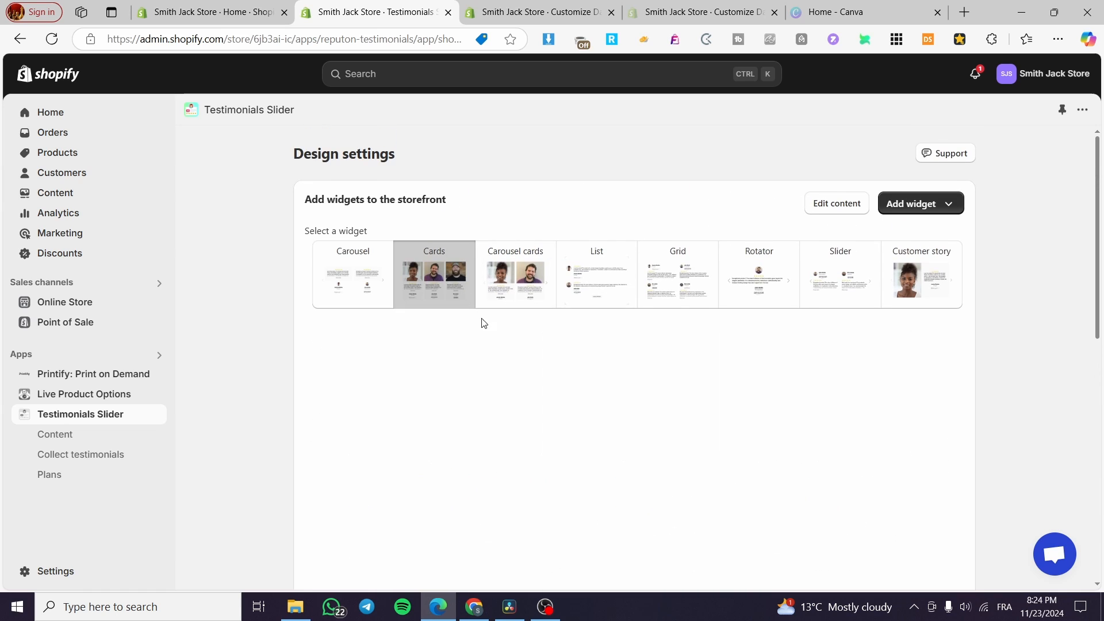
{"action": "left_click", "coordinate": [533, 291]}
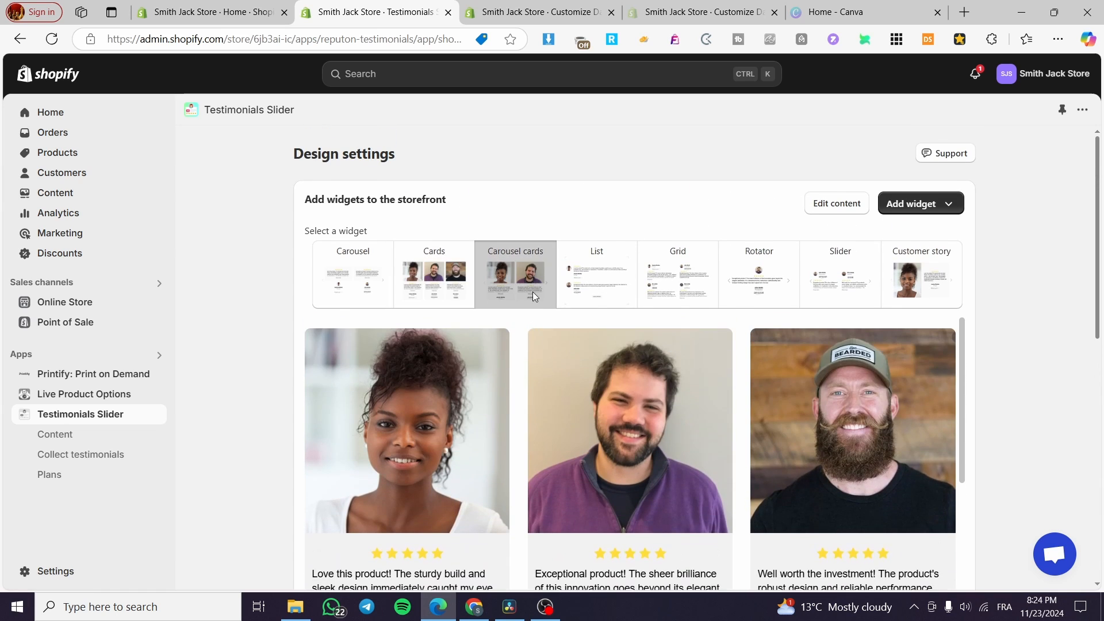
{"action": "left_click", "coordinate": [848, 288]}
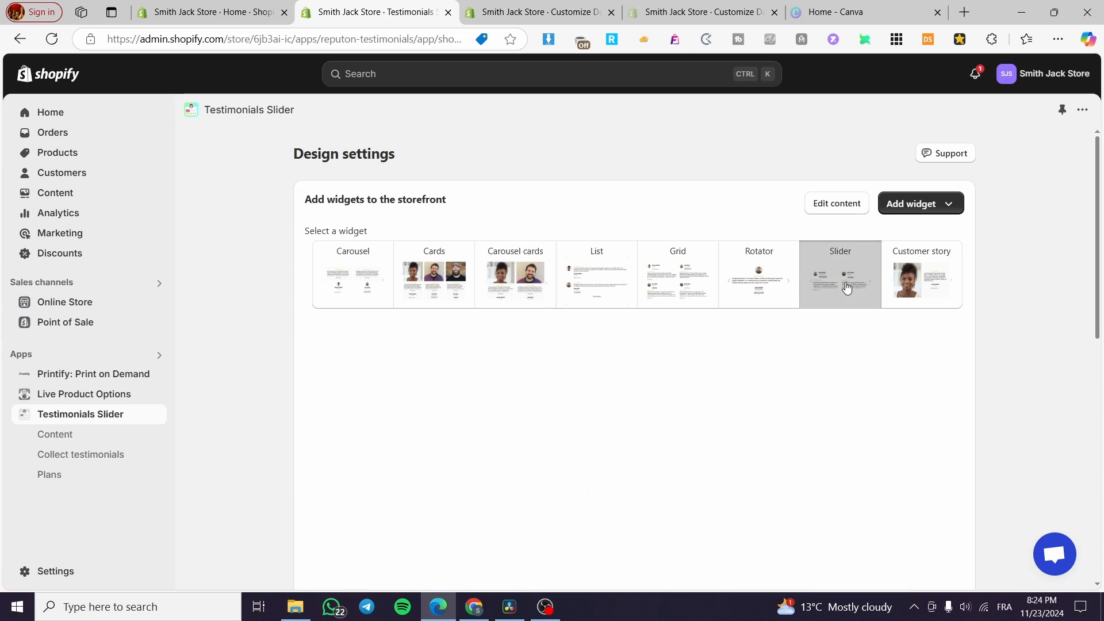
{"action": "left_click", "coordinate": [771, 281]}
{"action": "left_click", "coordinate": [659, 280]}
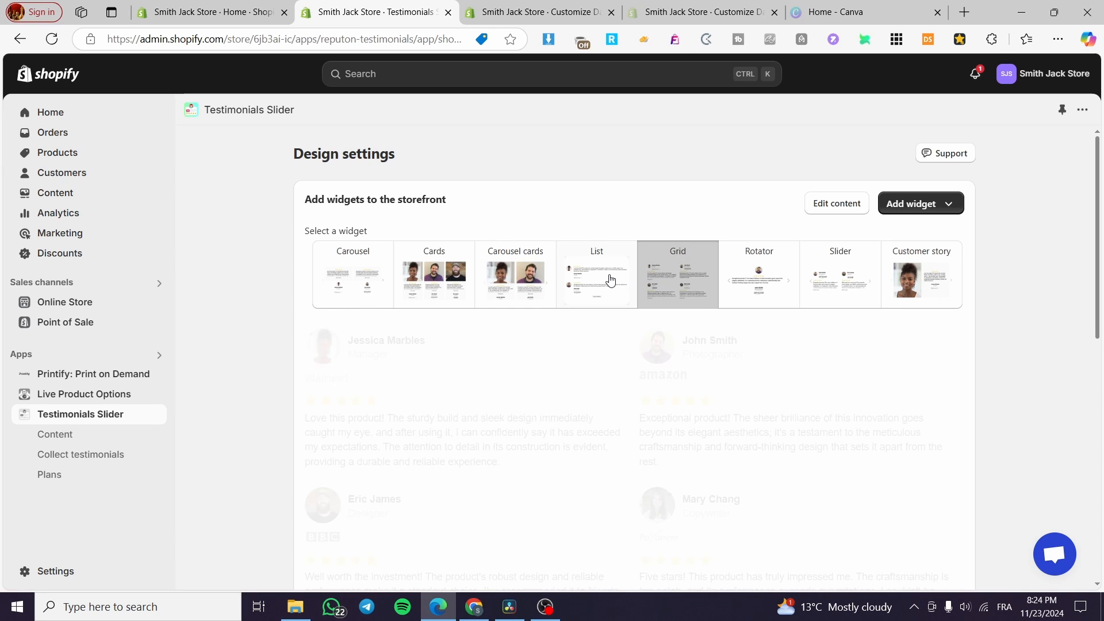
{"action": "left_click", "coordinate": [609, 279]}
{"action": "left_click", "coordinate": [941, 280]}
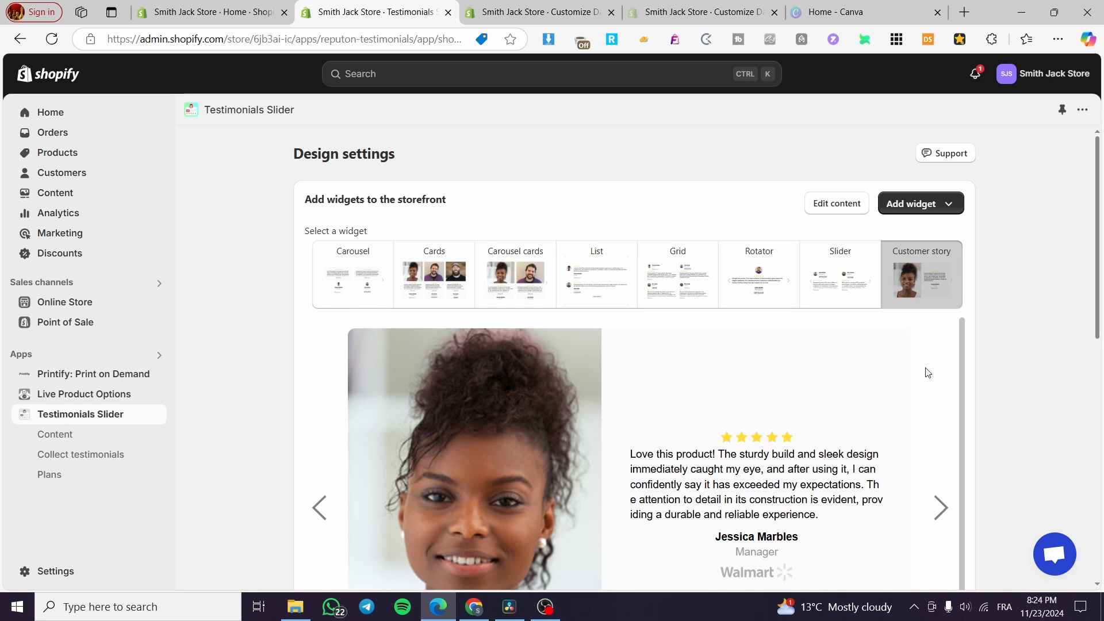
Set the minimum rating to display to 4 stars.
{"action": "scroll", "coordinate": [602, 509], "scroll_direction": "down", "scroll_amount": 5}
{"action": "scroll", "coordinate": [600, 509], "scroll_direction": "down", "scroll_amount": 4}
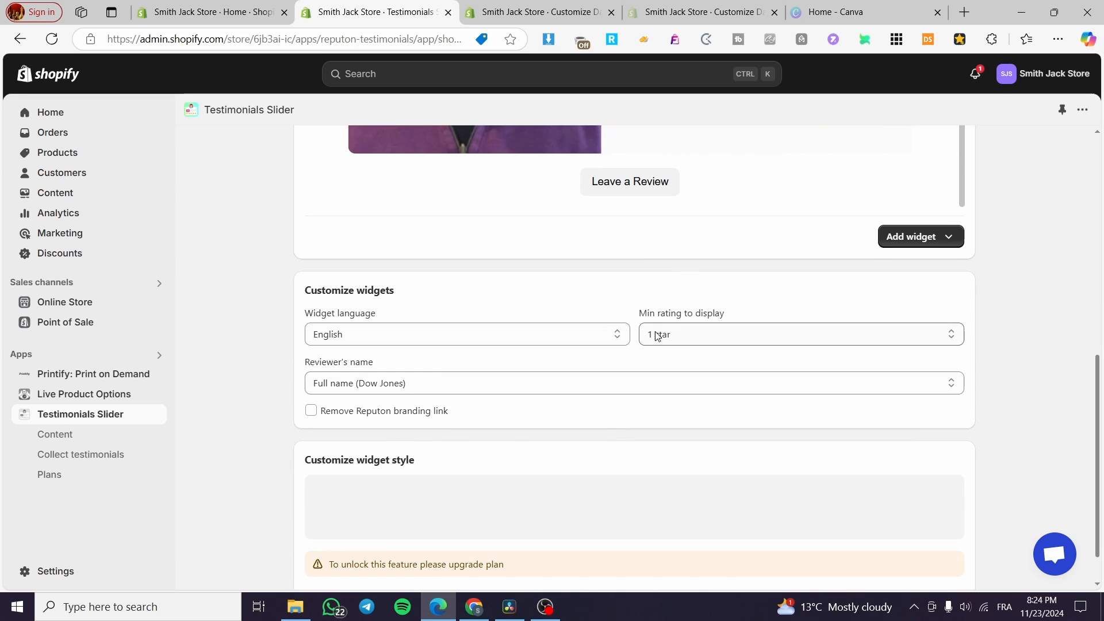
{"action": "left_click", "coordinate": [719, 326]}
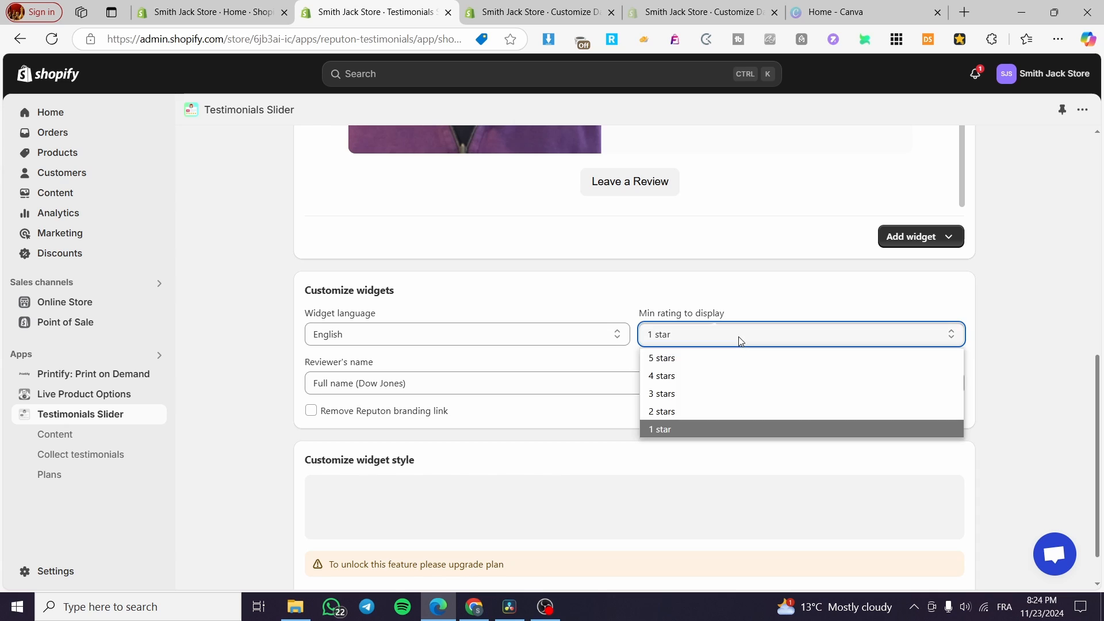
{"action": "left_click", "coordinate": [758, 371]}
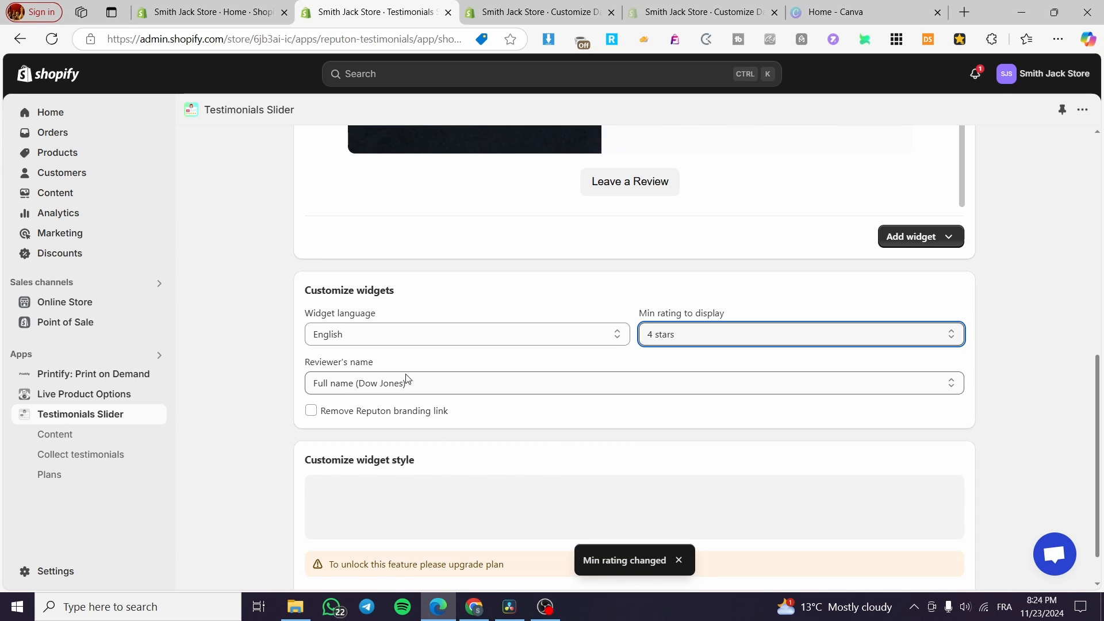
Try to remove the Reputon branding link and close the plan limitation dialog.
{"action": "scroll", "coordinate": [433, 385], "scroll_direction": "down", "scroll_amount": 1}
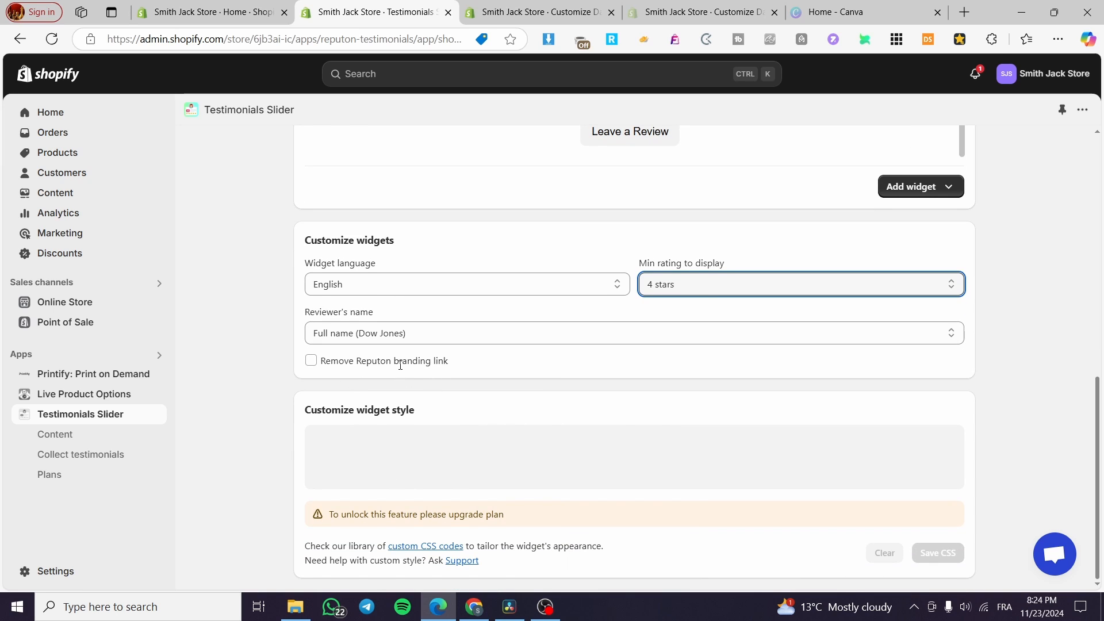
{"action": "left_click", "coordinate": [310, 360]}
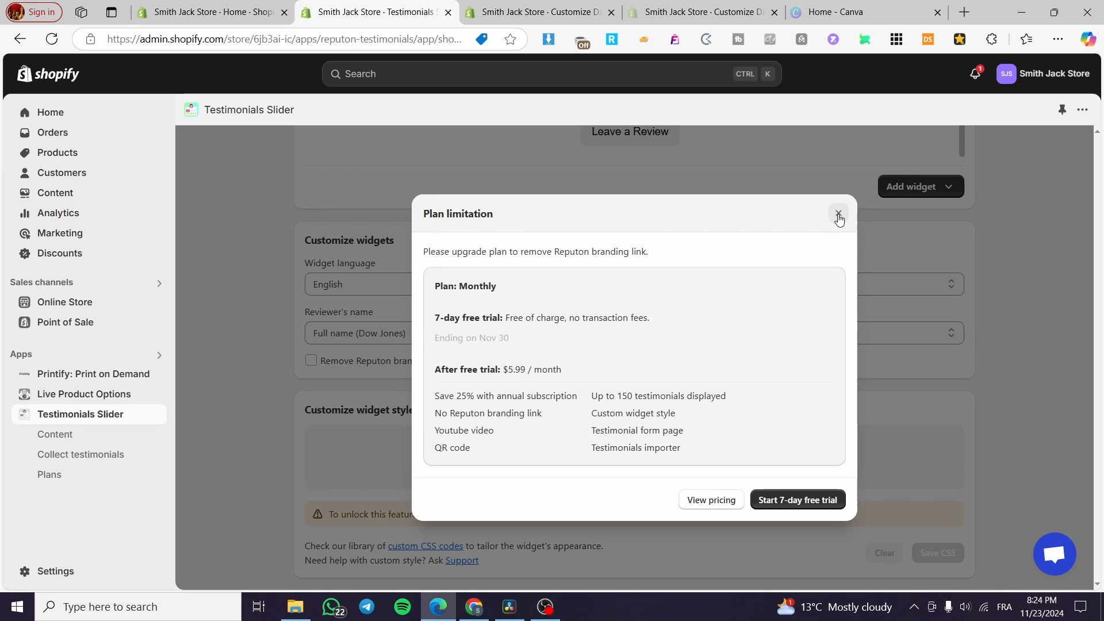
{"action": "left_click", "coordinate": [838, 214]}
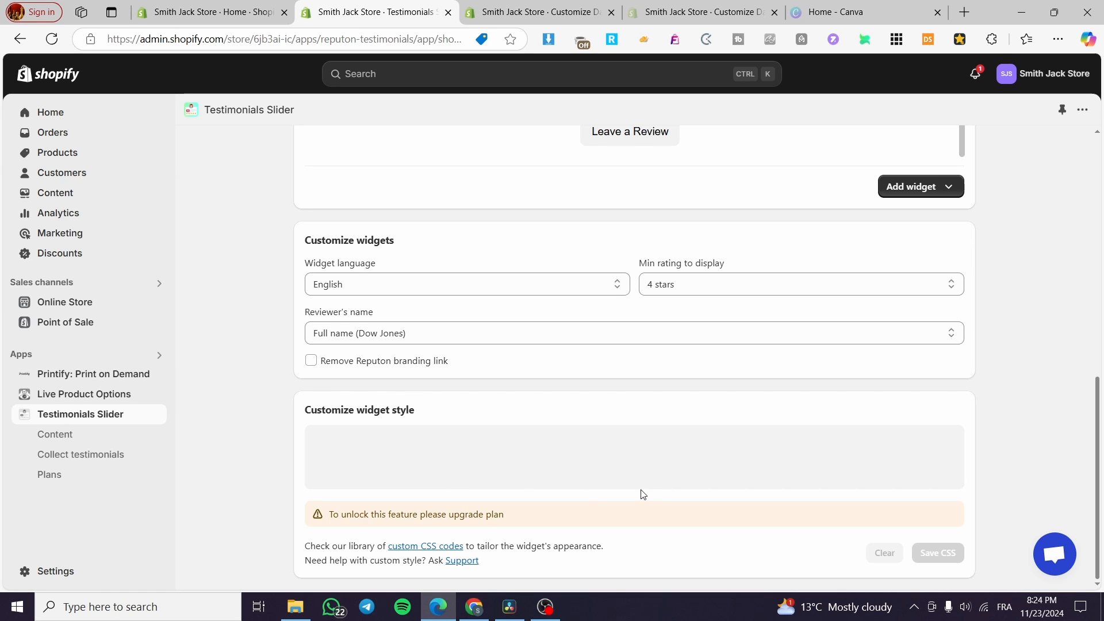
Try adding the Customer story widget to the Home page, then close that theme editor tab.
{"action": "scroll", "coordinate": [633, 485], "scroll_direction": "up", "scroll_amount": 6}
{"action": "scroll", "coordinate": [833, 510], "scroll_direction": "down", "scroll_amount": 1}
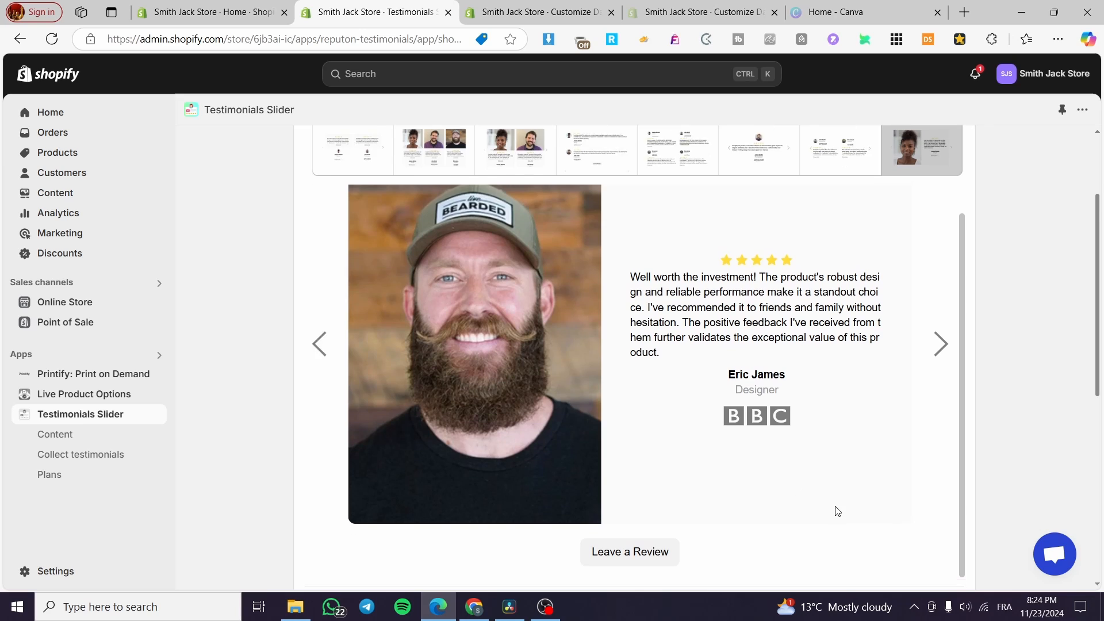
{"action": "scroll", "coordinate": [542, 359], "scroll_direction": "up", "scroll_amount": 3}
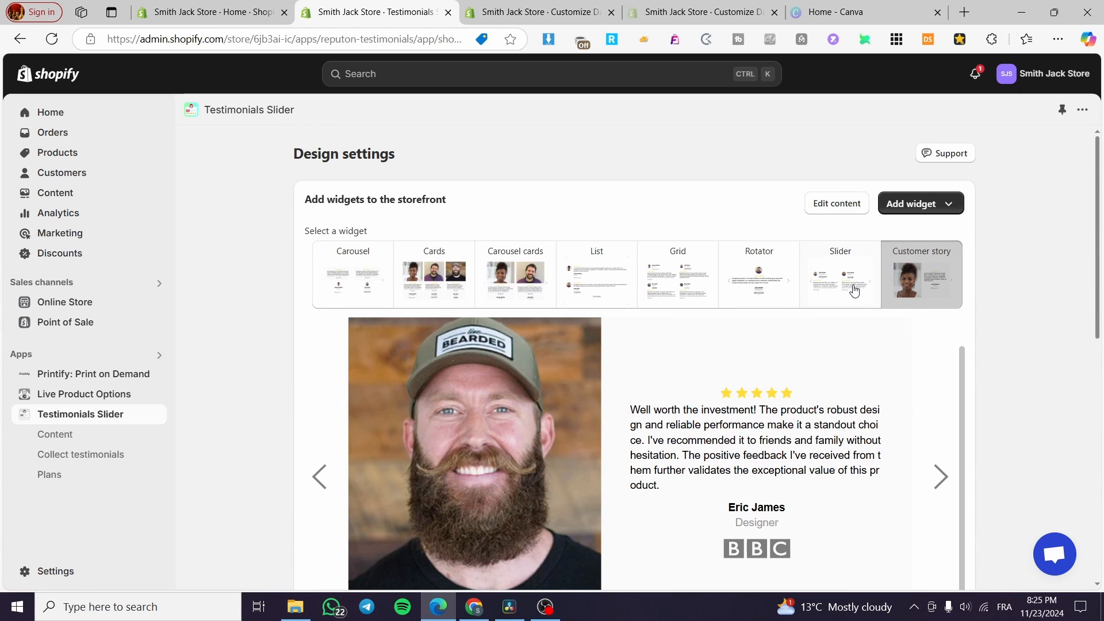
{"action": "scroll", "coordinate": [935, 460], "scroll_direction": "down", "scroll_amount": 4}
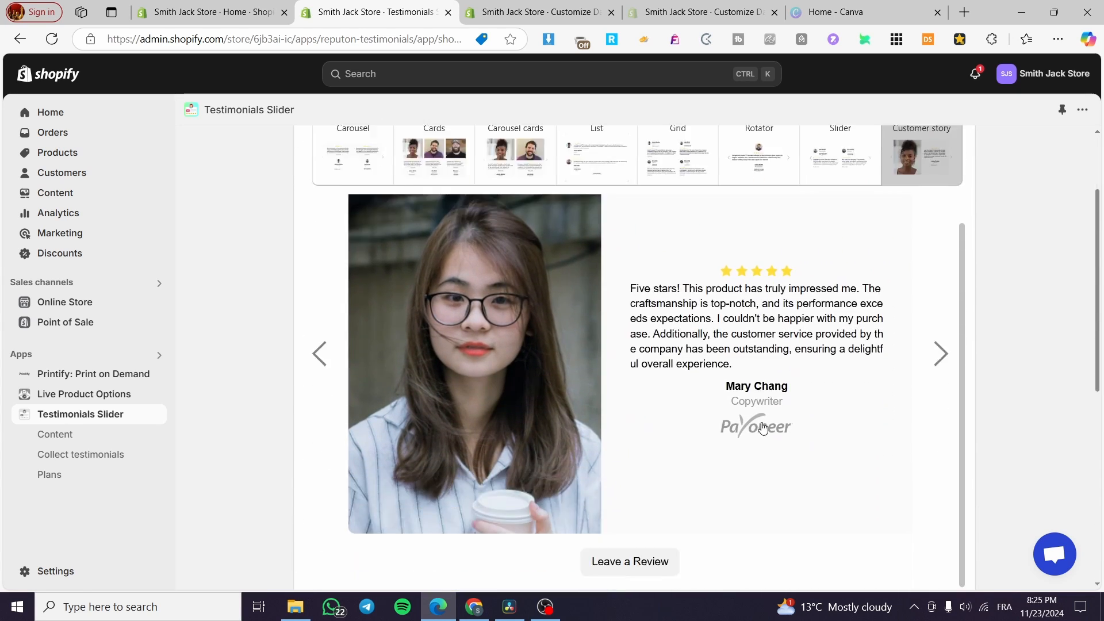
{"action": "left_click", "coordinate": [934, 459]}
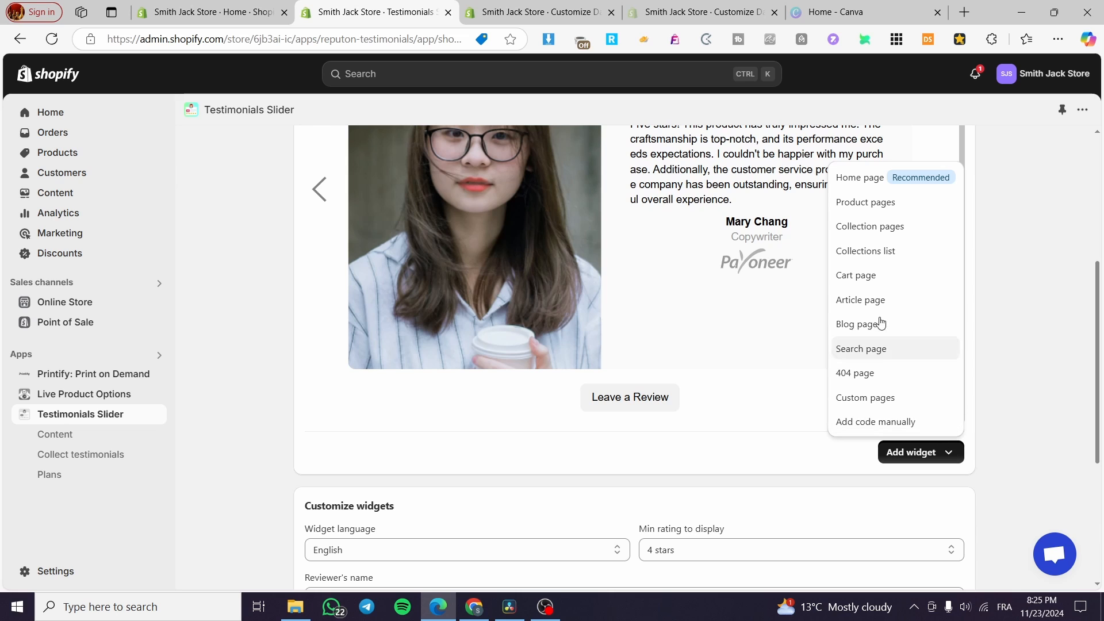
{"action": "left_click", "coordinate": [861, 178]}
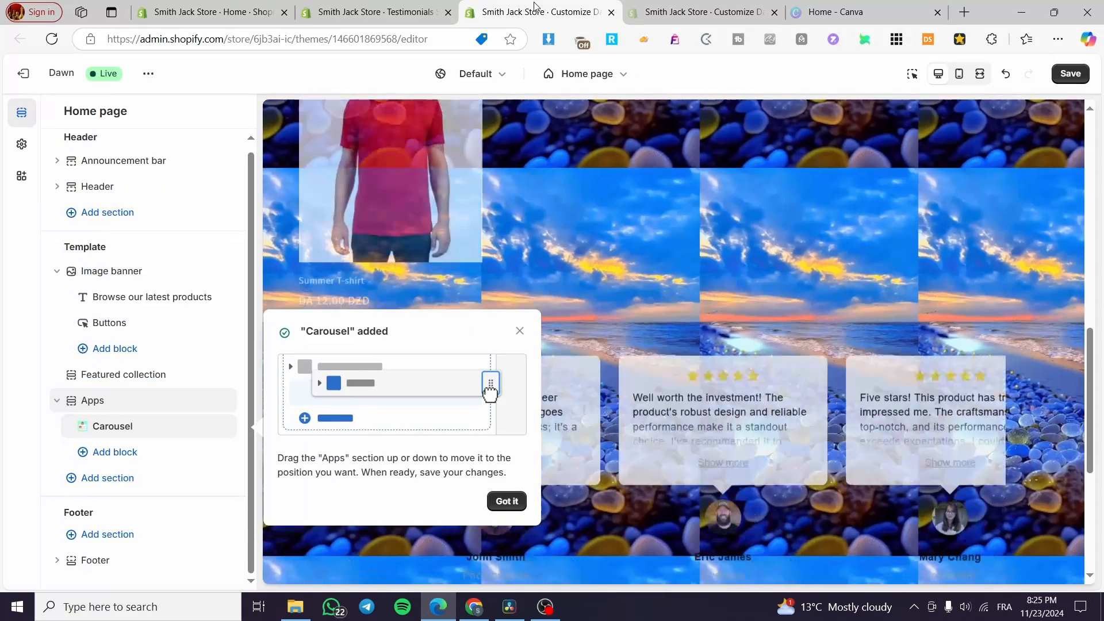
{"action": "left_click", "coordinate": [406, 4]}
{"action": "left_click", "coordinate": [611, 12]}
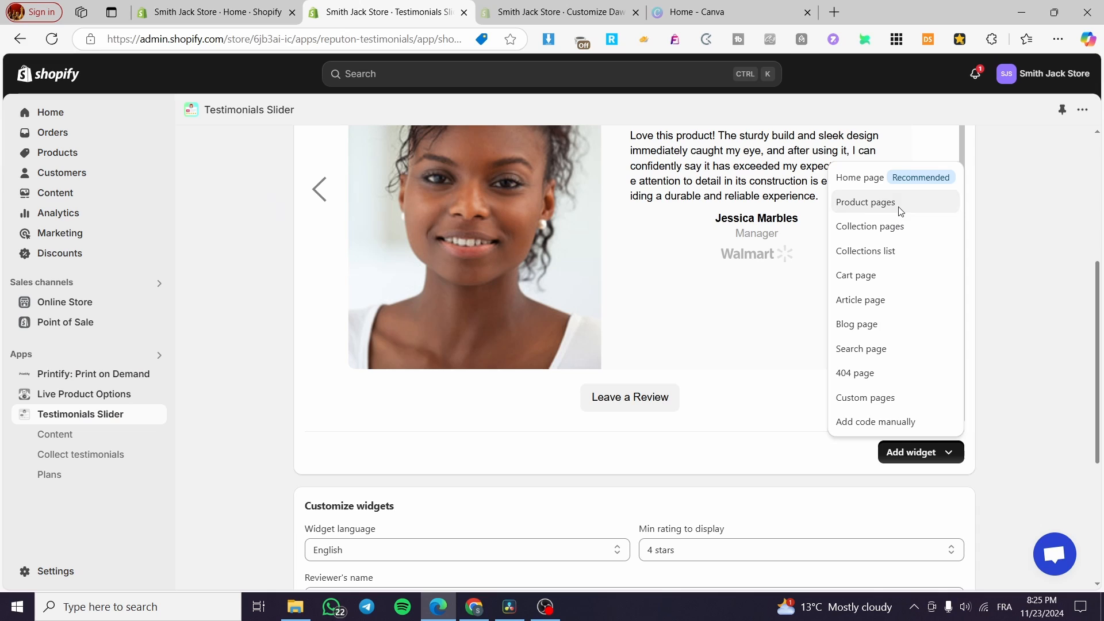
Add the Customer story widget to the product pages and open its block in the theme editor.
{"action": "left_click", "coordinate": [902, 202]}
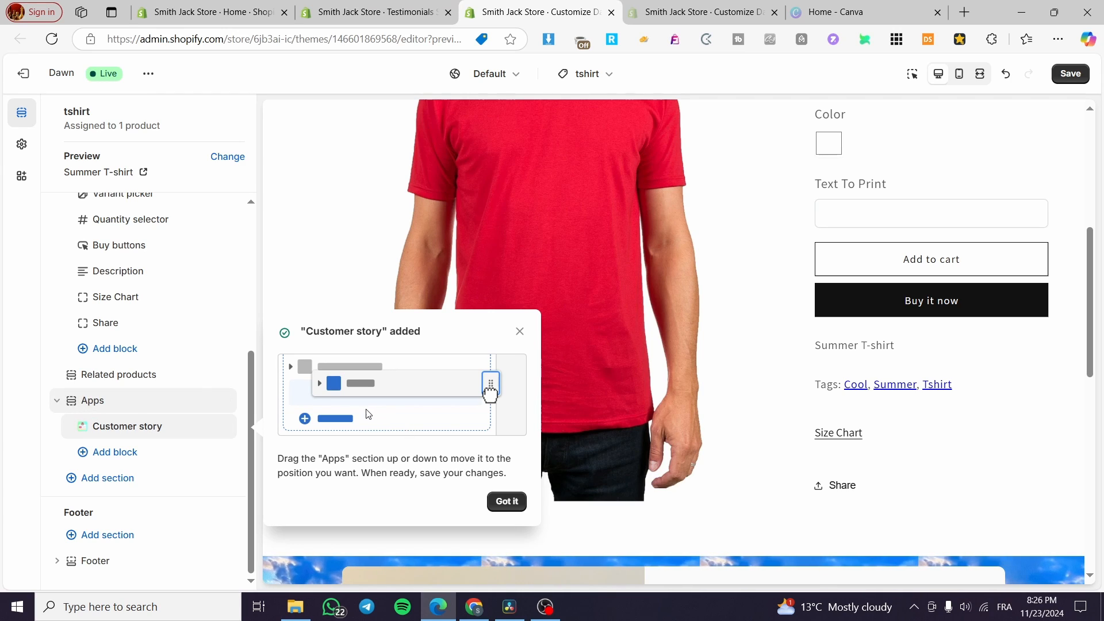
{"action": "left_click", "coordinate": [506, 509]}
{"action": "left_click", "coordinate": [118, 428]}
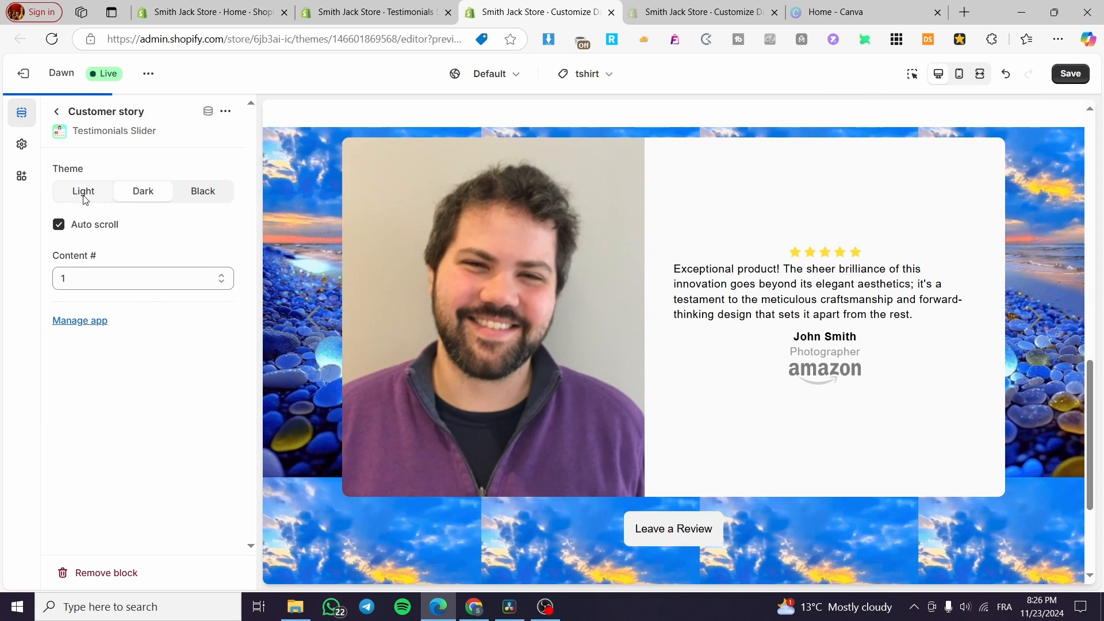
Set the Customer story block to the Light theme with content number 20 and save the theme.
{"action": "left_click", "coordinate": [83, 198]}
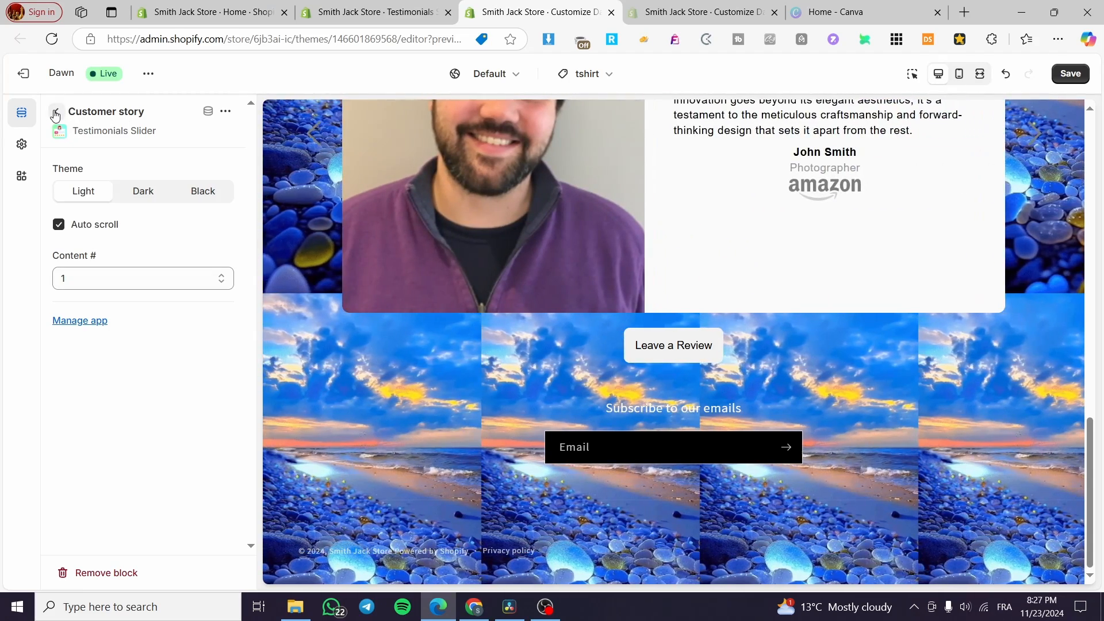
{"action": "left_click", "coordinate": [101, 279]}
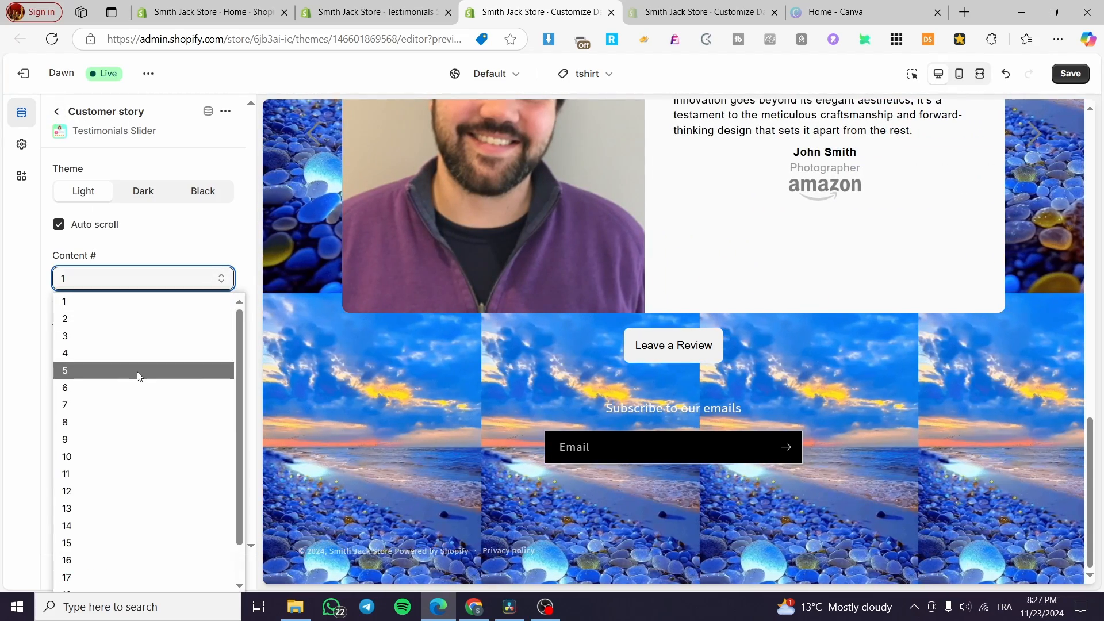
{"action": "scroll", "coordinate": [151, 403], "scroll_direction": "down", "scroll_amount": 1}
{"action": "left_click", "coordinate": [147, 578]}
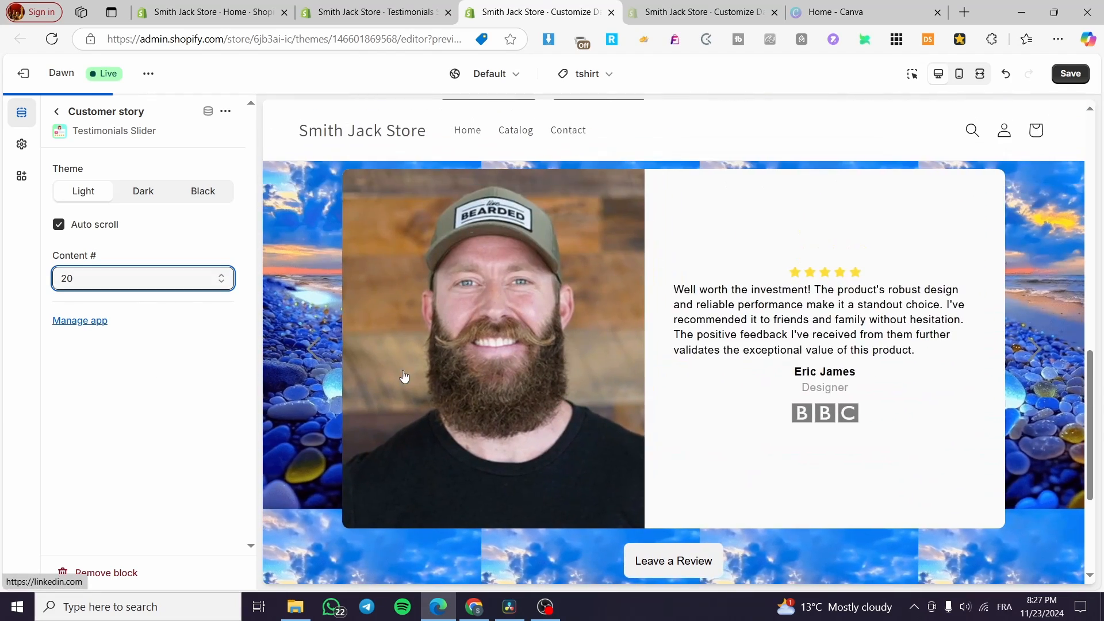
{"action": "scroll", "coordinate": [1028, 211], "scroll_direction": "down", "scroll_amount": 1}
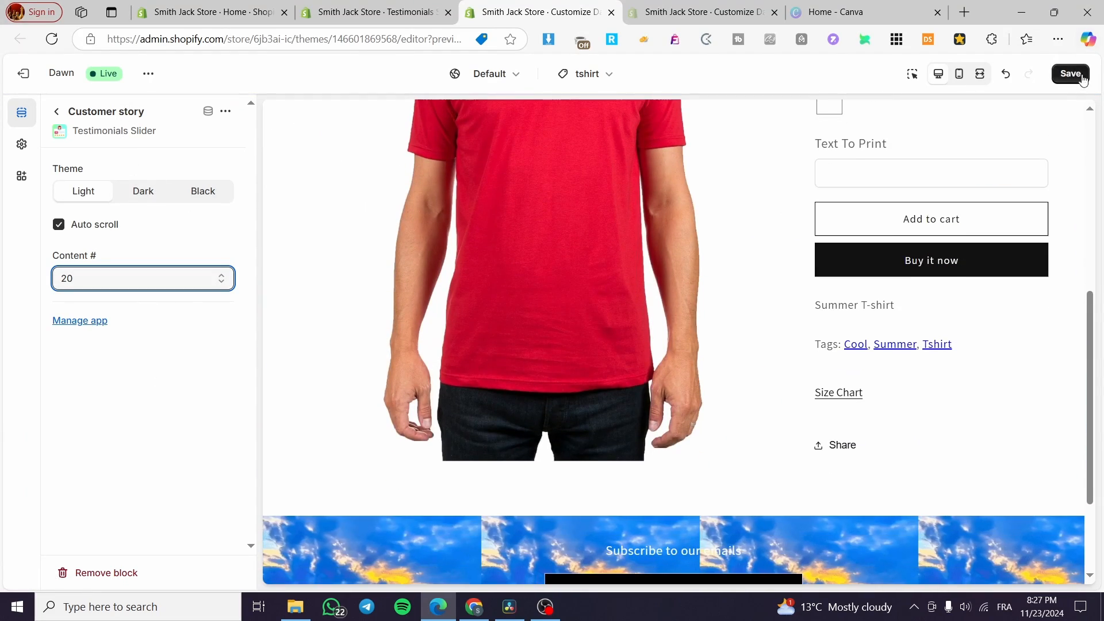
{"action": "left_click", "coordinate": [454, 233]}
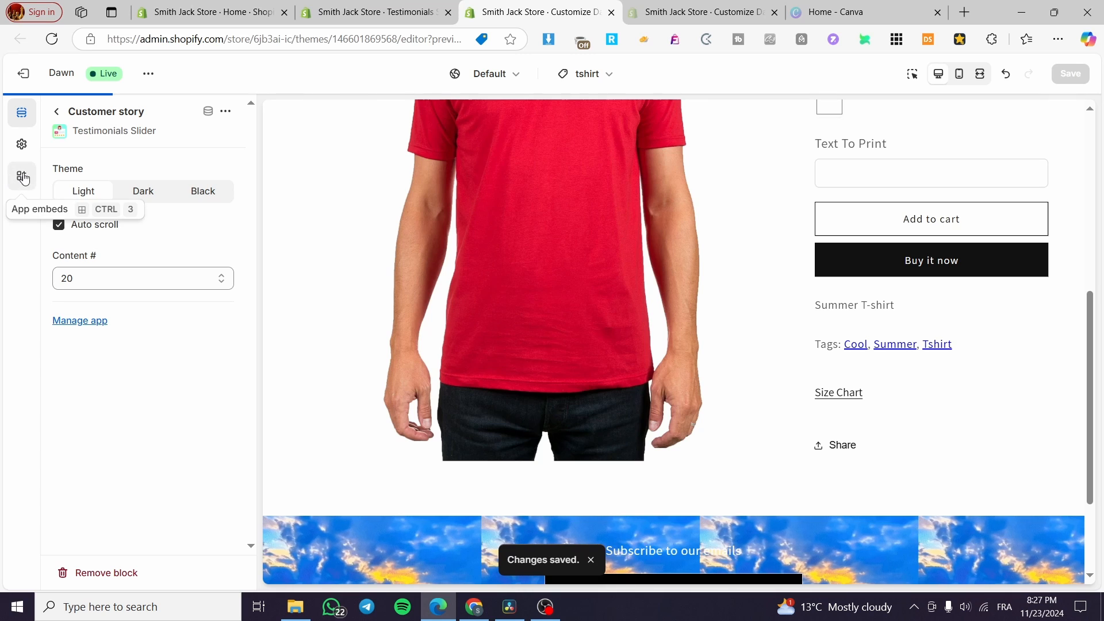
Browse the app blocks available to add in the product page's Apps section.
{"action": "left_click", "coordinate": [21, 176]}
{"action": "left_click", "coordinate": [29, 114]}
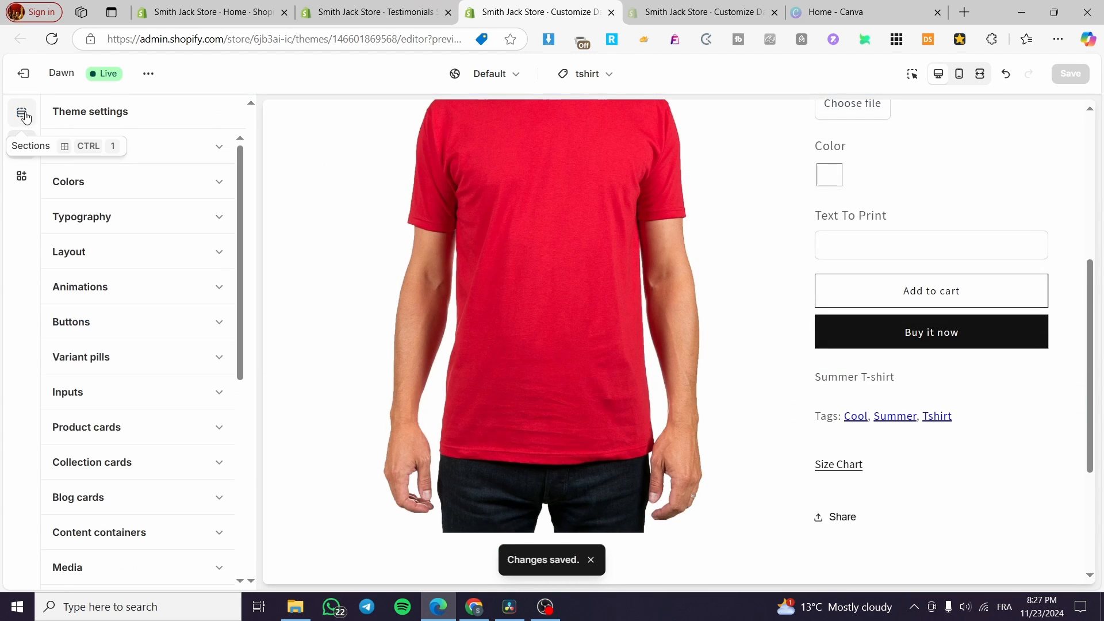
{"action": "left_click", "coordinate": [63, 116]}
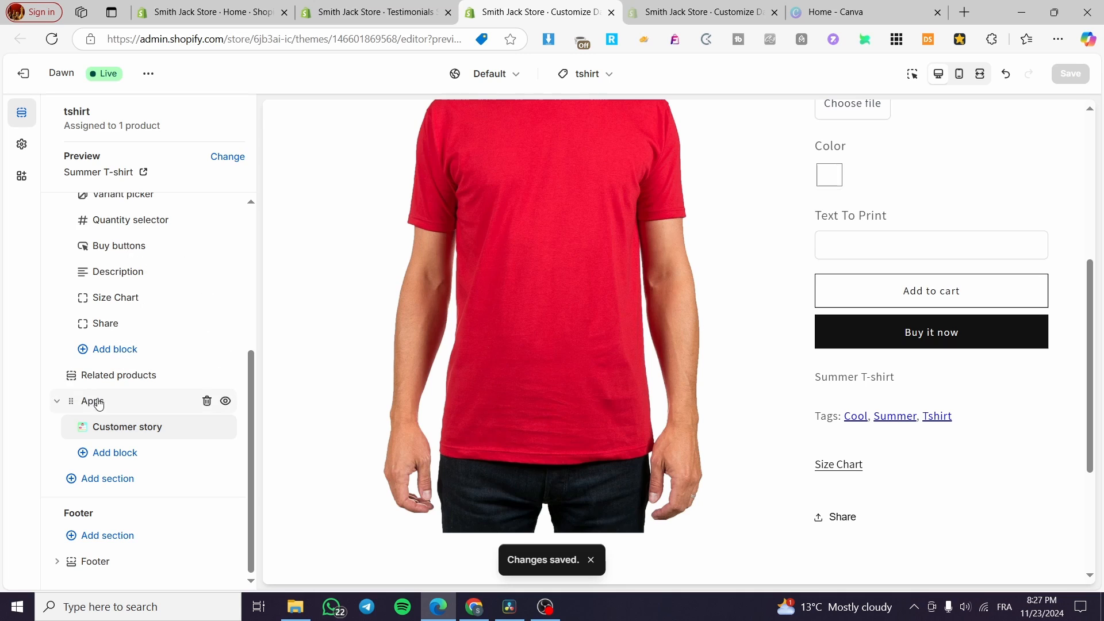
{"action": "left_click", "coordinate": [129, 454]}
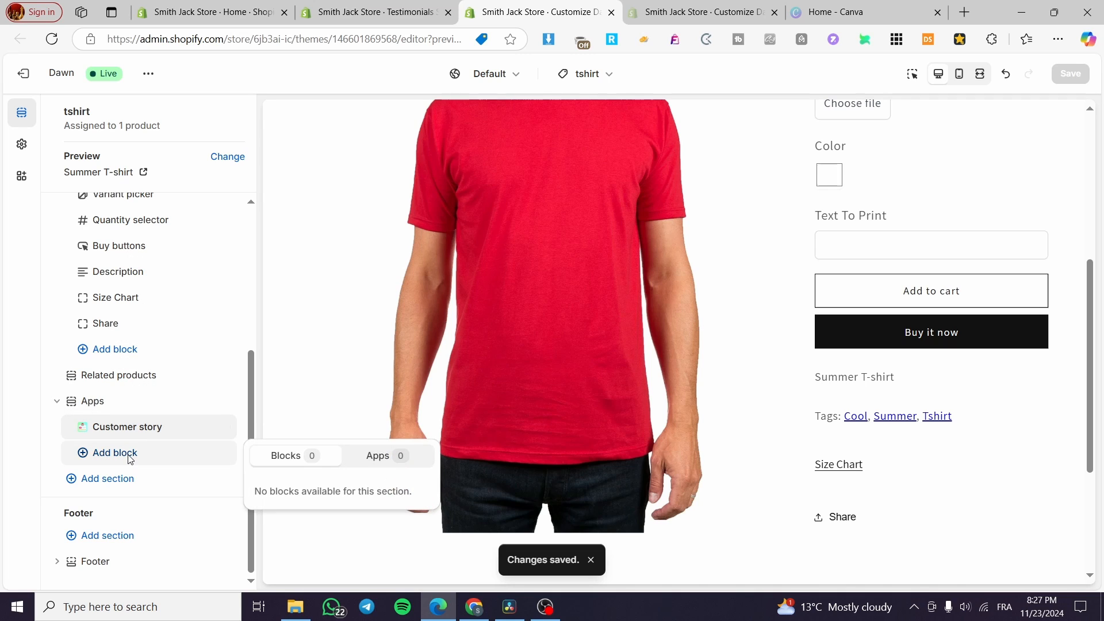
{"action": "left_click", "coordinate": [358, 462]}
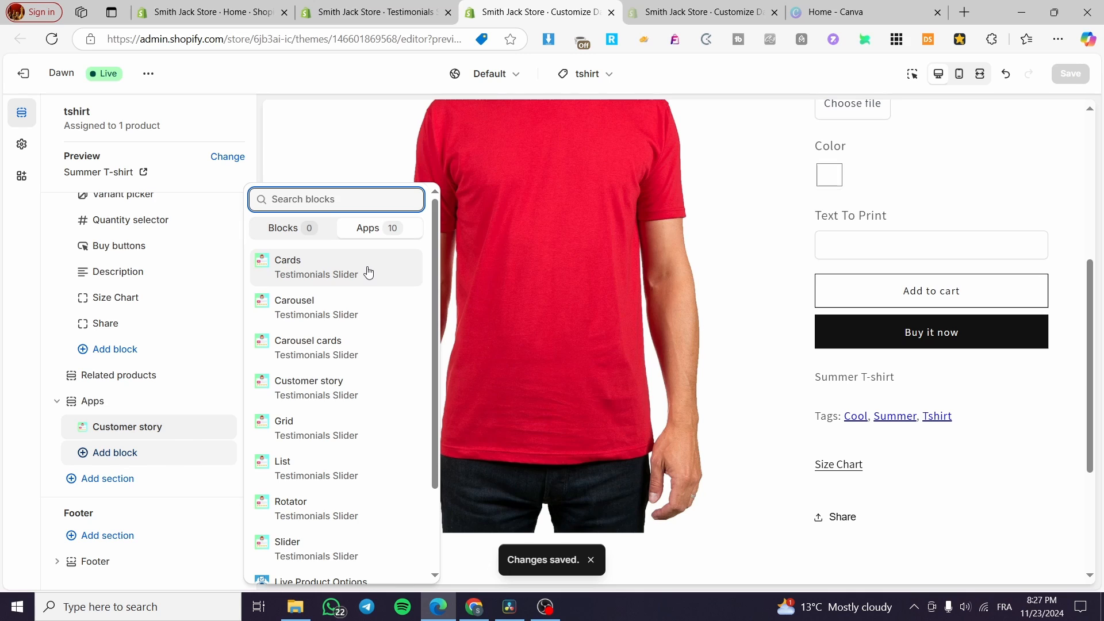
{"action": "scroll", "coordinate": [374, 276], "scroll_direction": "down", "scroll_amount": 2}
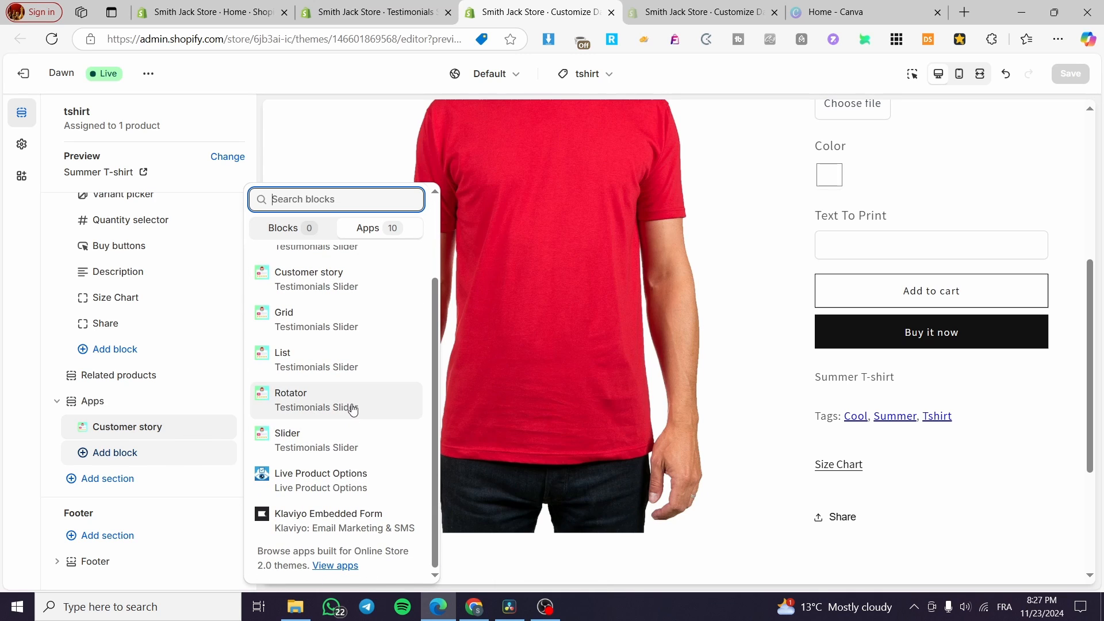
{"action": "scroll", "coordinate": [344, 398], "scroll_direction": "up", "scroll_amount": 2}
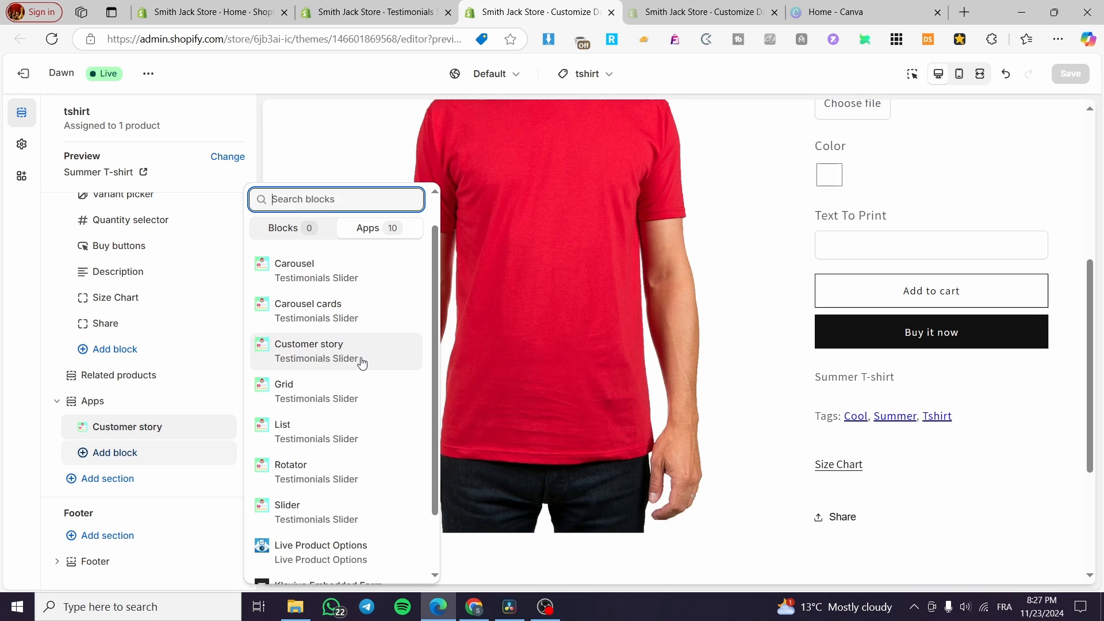
{"action": "scroll", "coordinate": [362, 358], "scroll_direction": "up", "scroll_amount": 1}
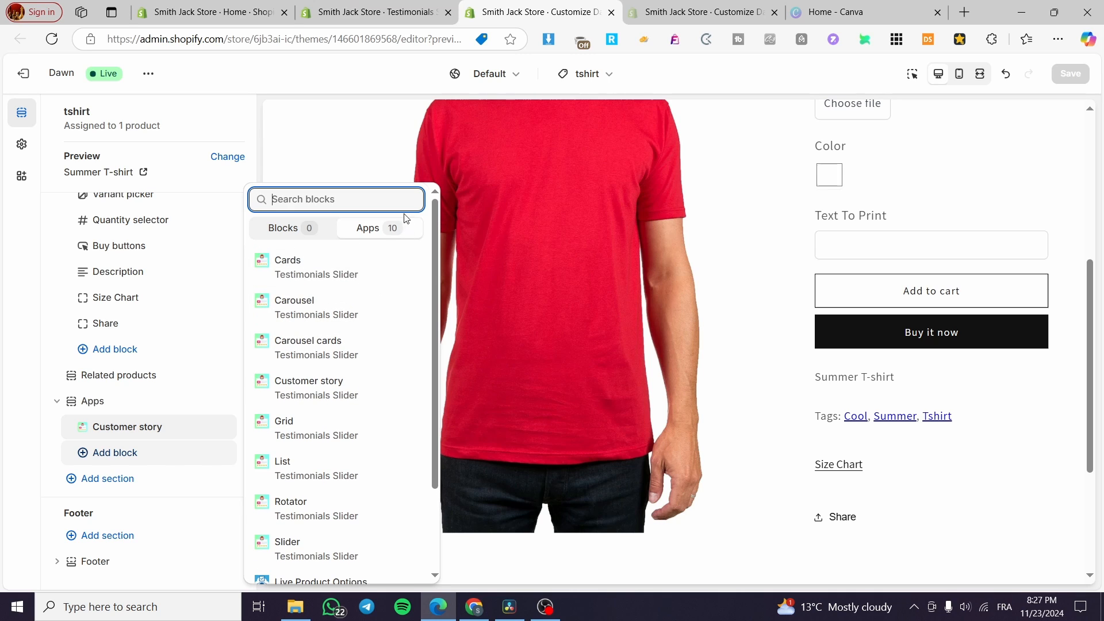
Try adding the Cards testimonial block below Customer story in the product page's Apps section.
{"action": "left_click", "coordinate": [358, 265]}
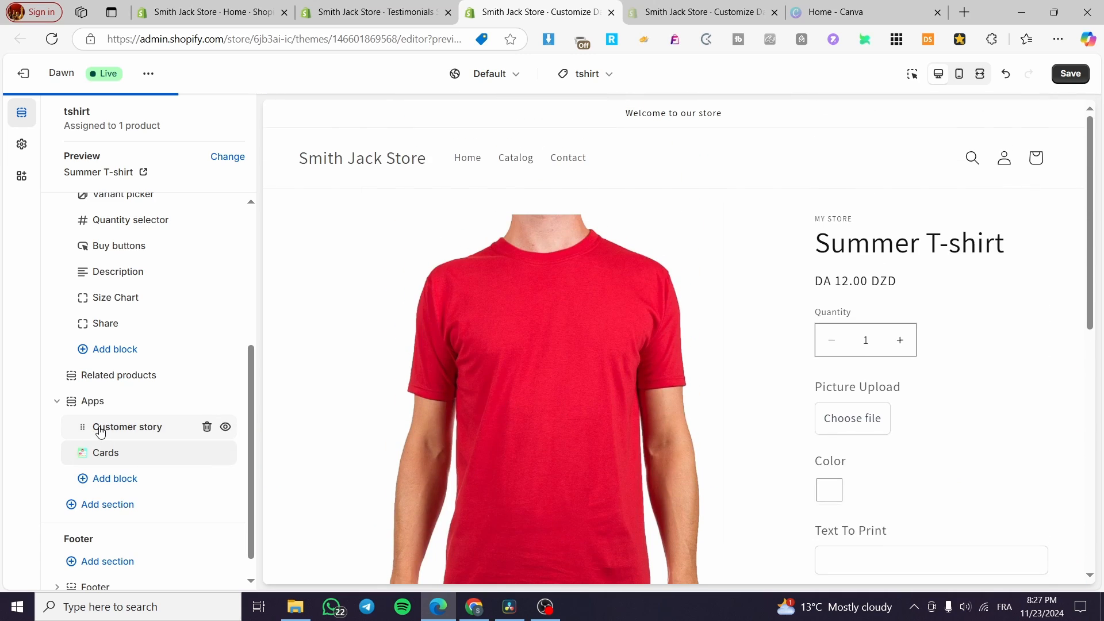
{"action": "left_click", "coordinate": [100, 432]}
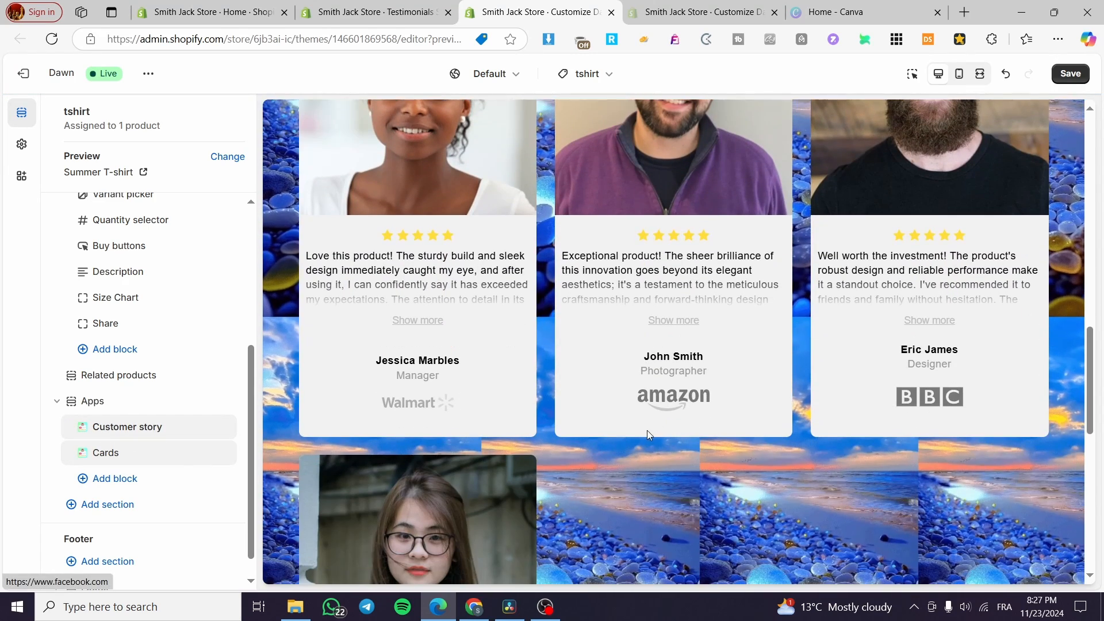
{"action": "scroll", "coordinate": [633, 443], "scroll_direction": "down", "scroll_amount": 5}
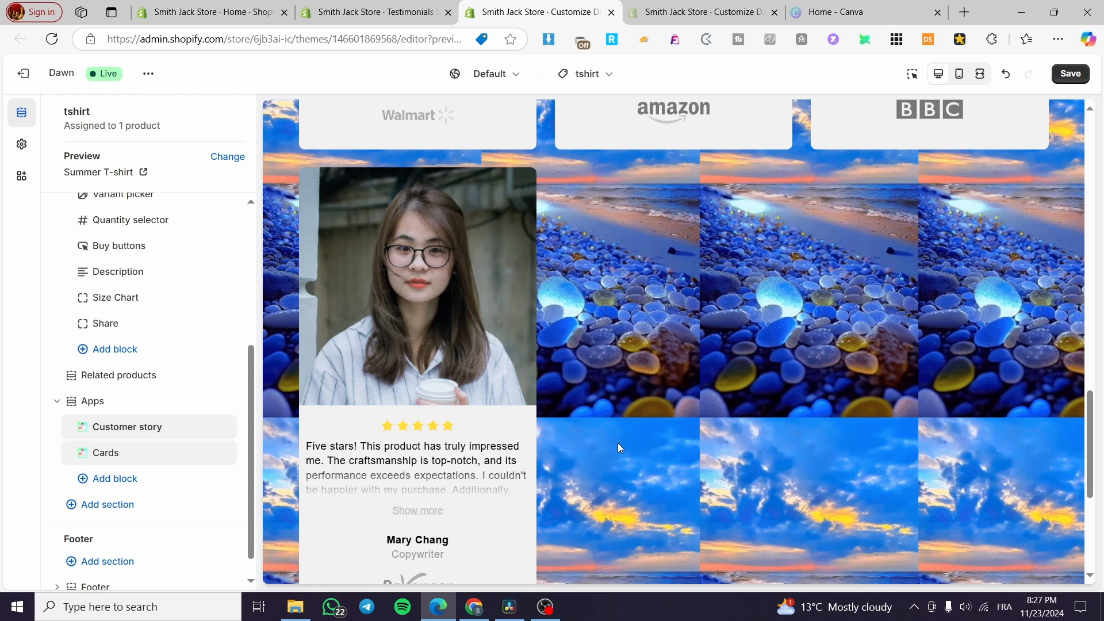
Open the Customer story and Cards block settings in the product page's Apps section.
{"action": "left_click", "coordinate": [106, 427]}
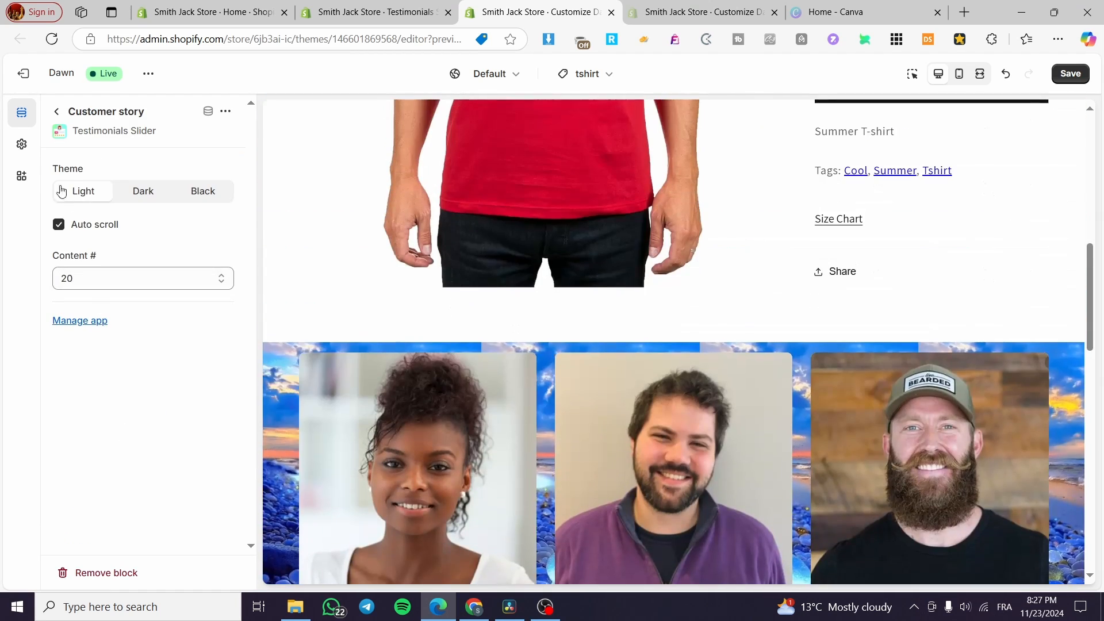
{"action": "left_click", "coordinate": [56, 111]}
{"action": "left_click", "coordinate": [121, 442]}
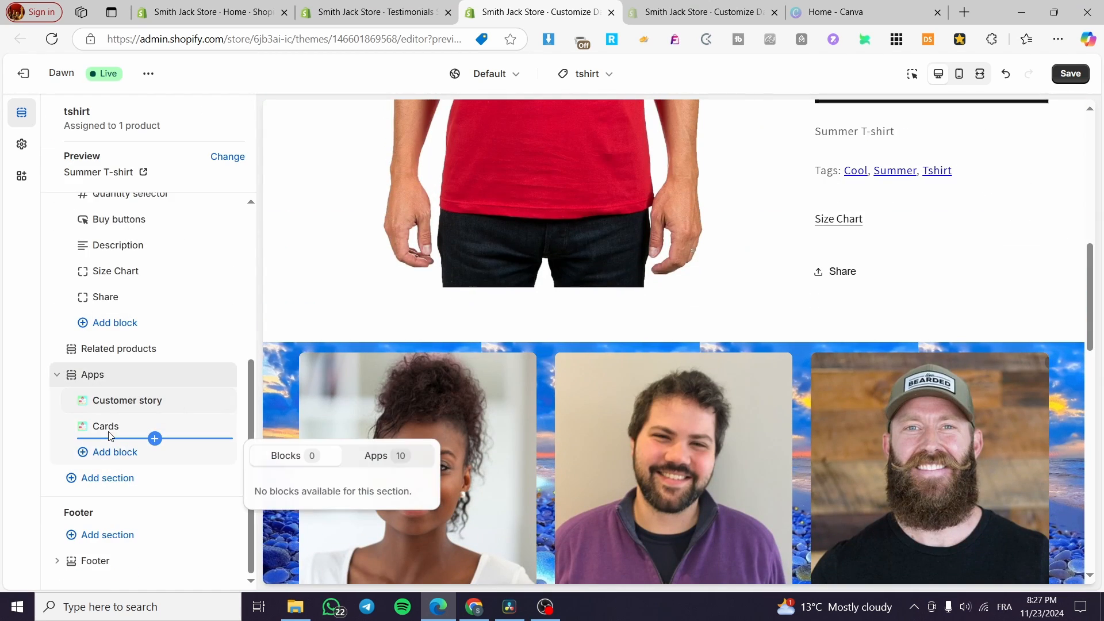
{"action": "left_click", "coordinate": [121, 442]}
{"action": "left_click", "coordinate": [105, 427]}
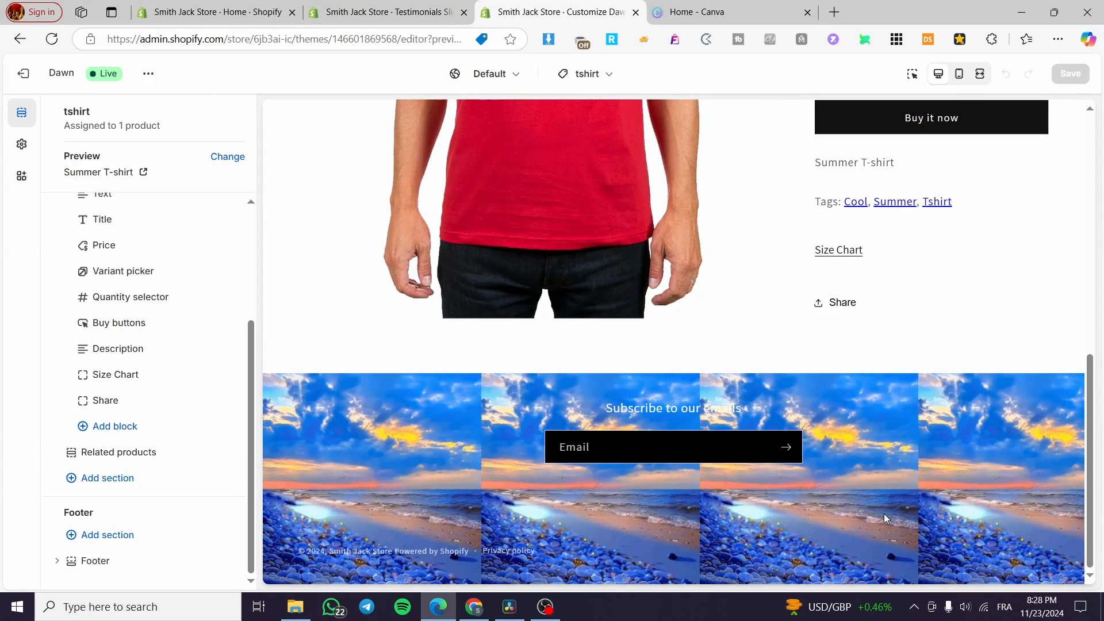
{"action": "scroll", "coordinate": [883, 511], "scroll_direction": "up", "scroll_amount": 6}
{"action": "scroll", "coordinate": [881, 503], "scroll_direction": "up", "scroll_amount": 2}
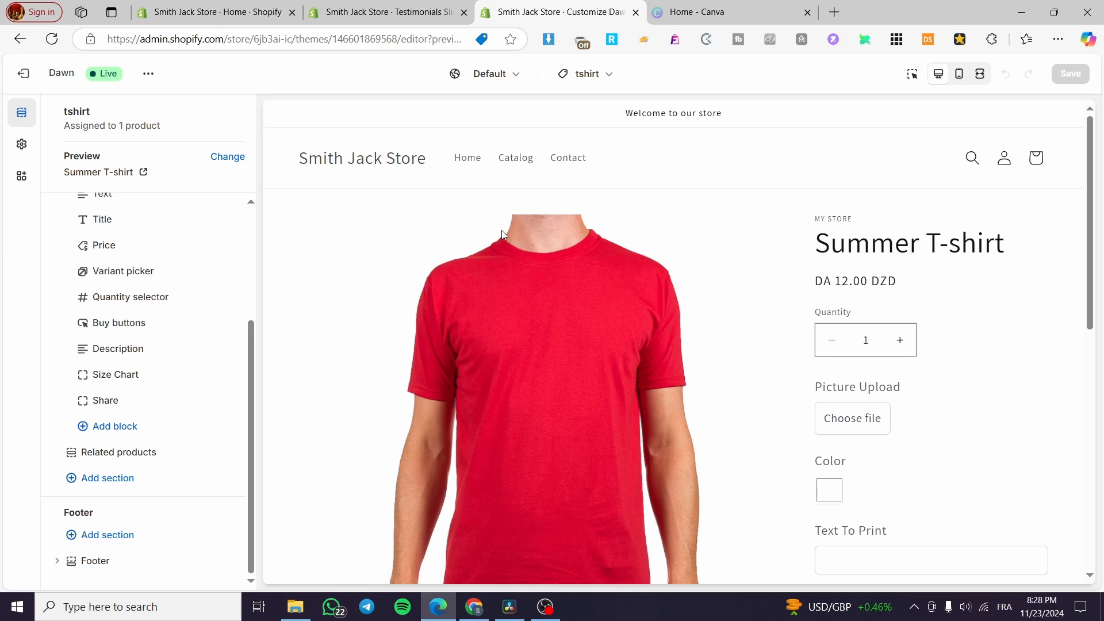
{"action": "scroll", "coordinate": [502, 240], "scroll_direction": "down", "scroll_amount": 5}
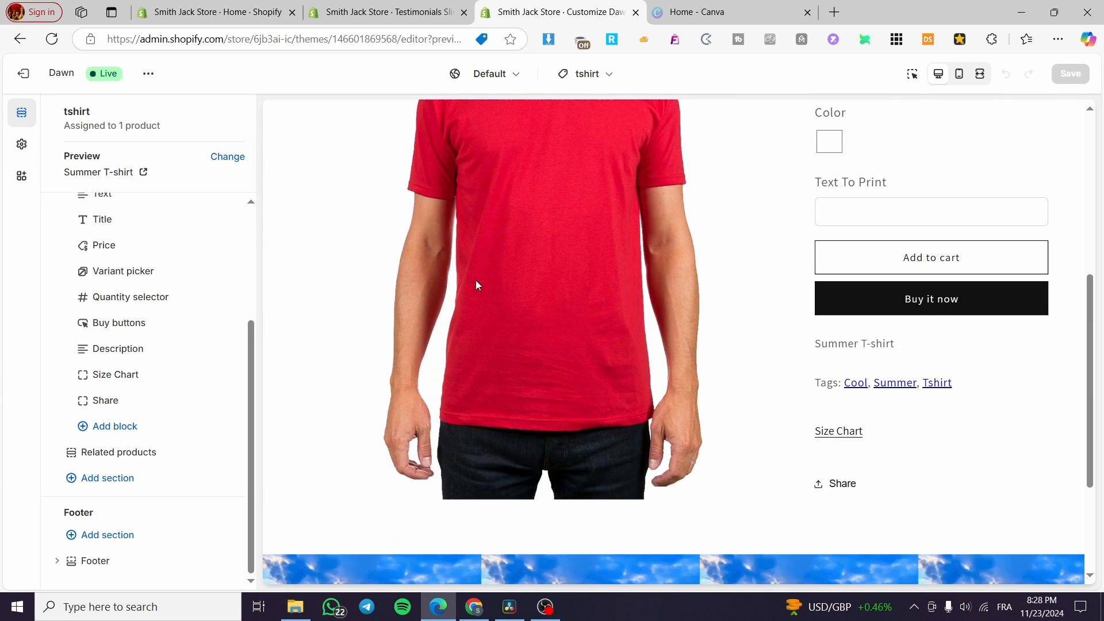
Preview the Cards, Carousel and Carousel cards widget designs in the Testimonials Slider design settings.
{"action": "left_click", "coordinate": [354, 7]}
{"action": "left_click", "coordinate": [303, 153]}
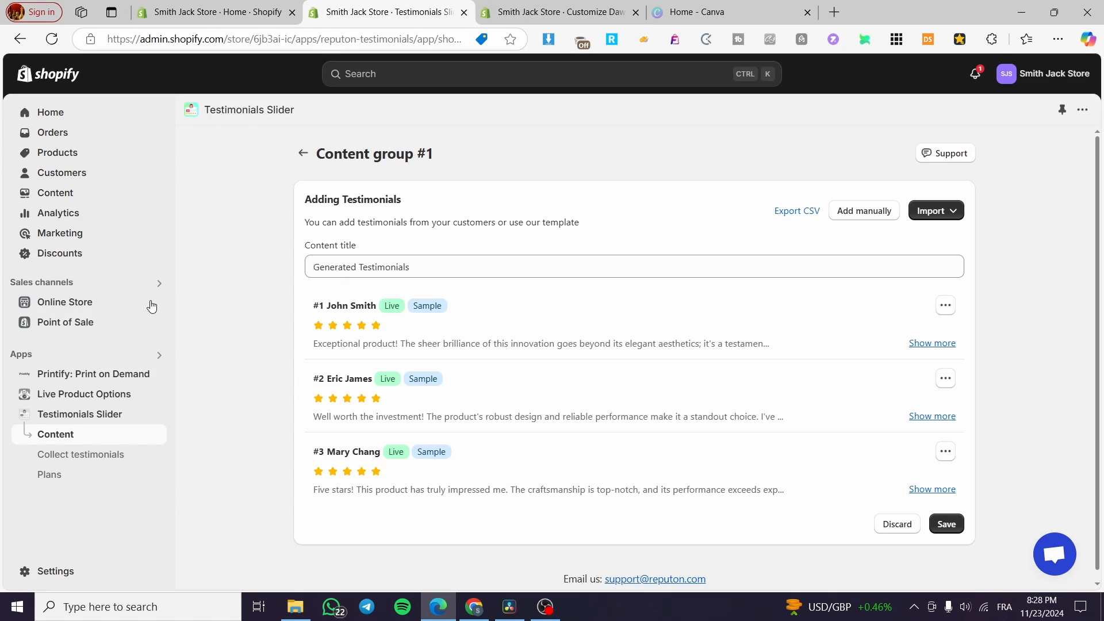
{"action": "left_click", "coordinate": [86, 424]}
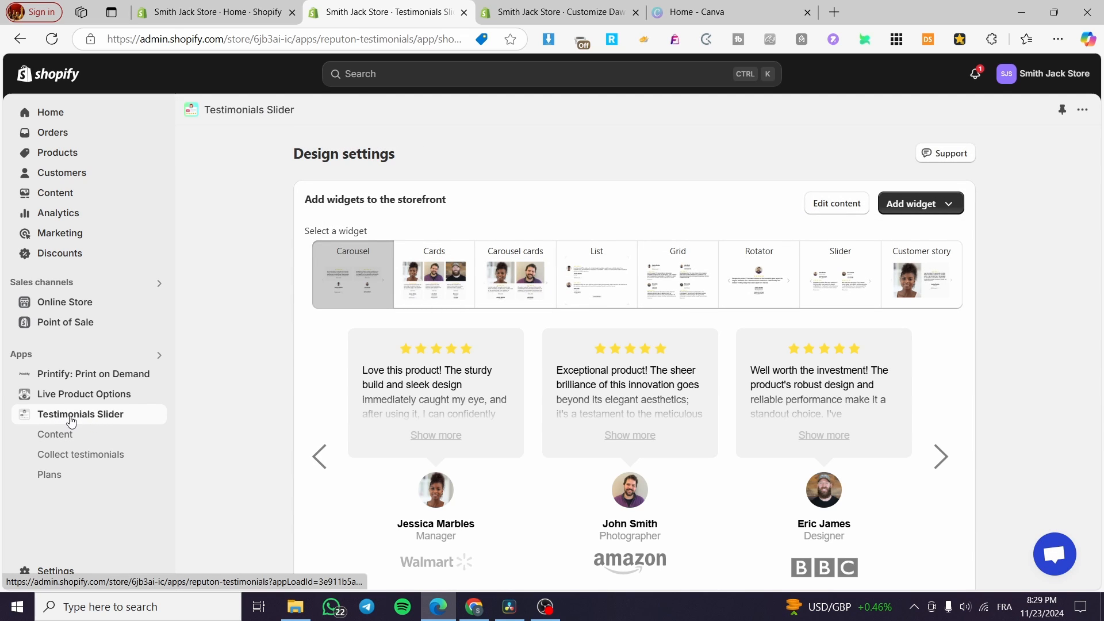
{"action": "scroll", "coordinate": [818, 205], "scroll_direction": "down", "scroll_amount": 6}
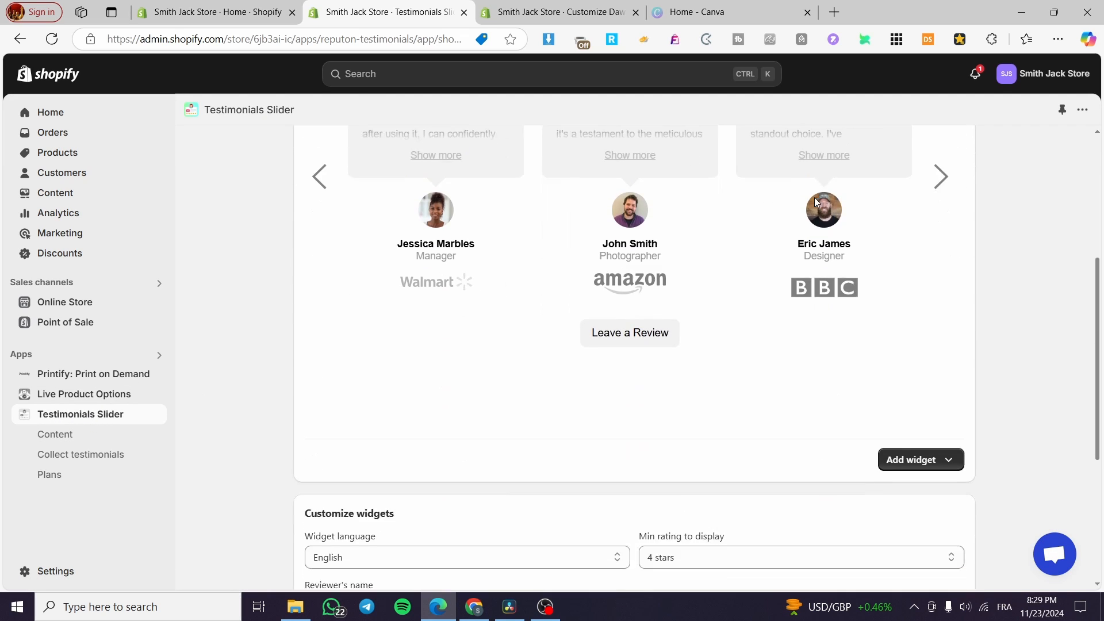
{"action": "scroll", "coordinate": [759, 330], "scroll_direction": "up", "scroll_amount": 6}
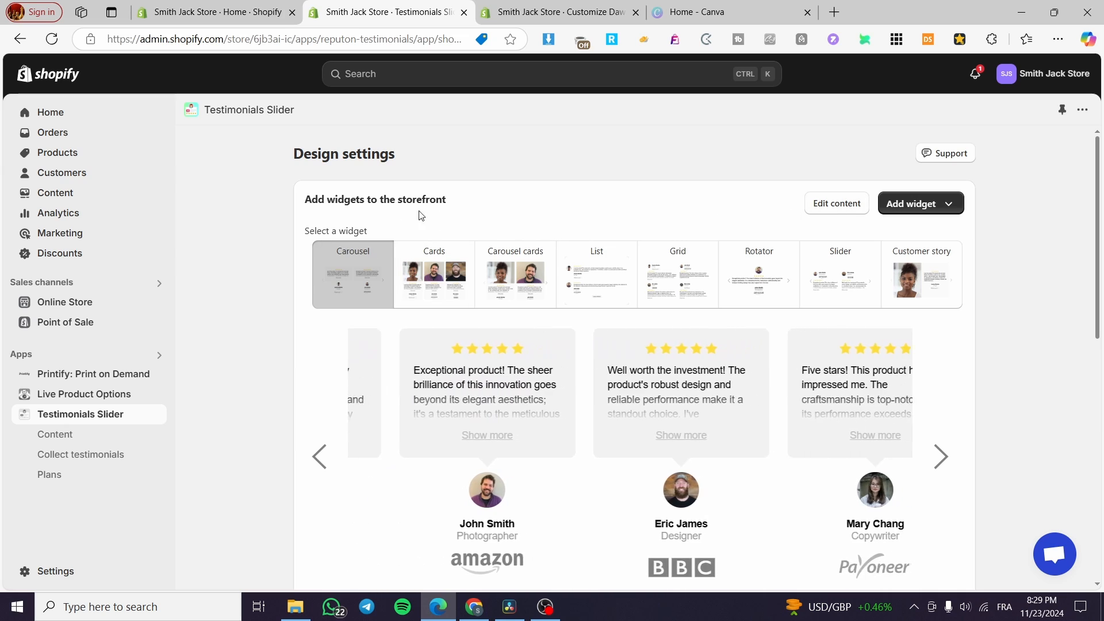
{"action": "left_click", "coordinate": [438, 272]}
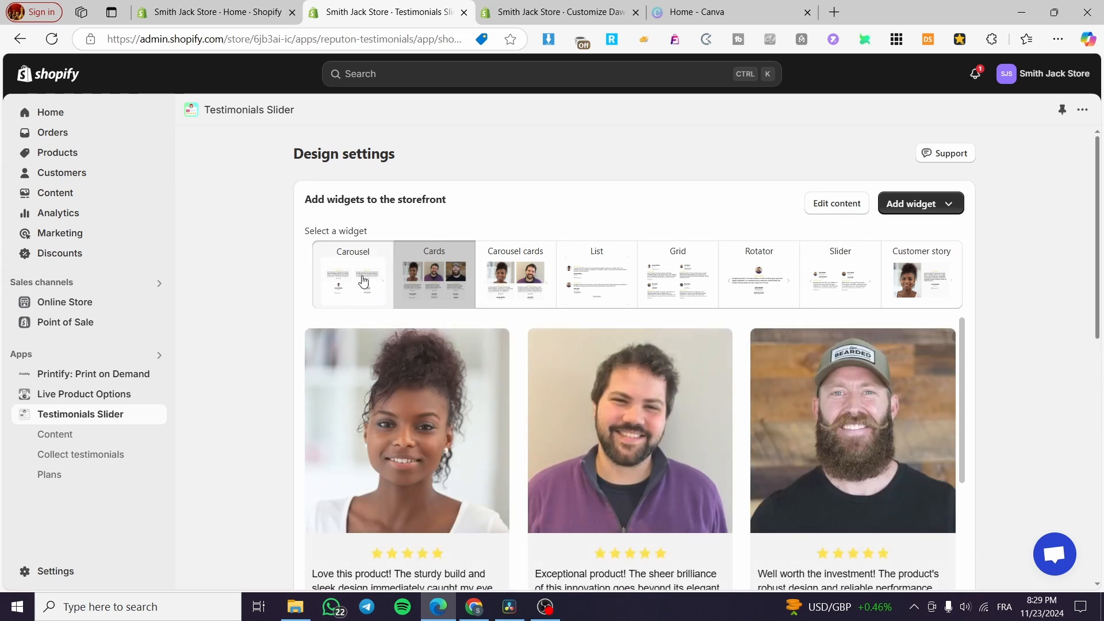
{"action": "left_click", "coordinate": [364, 280]}
{"action": "left_click", "coordinate": [512, 293]}
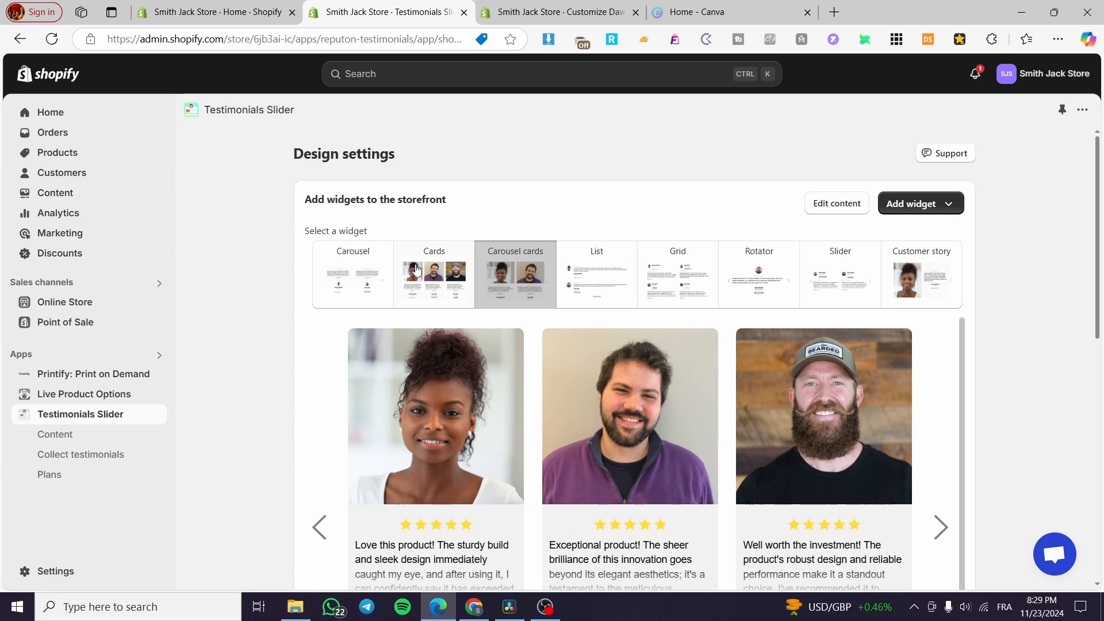
Open the first sample testimonial's edit form from the content group and return to the list.
{"action": "left_click", "coordinate": [828, 207]}
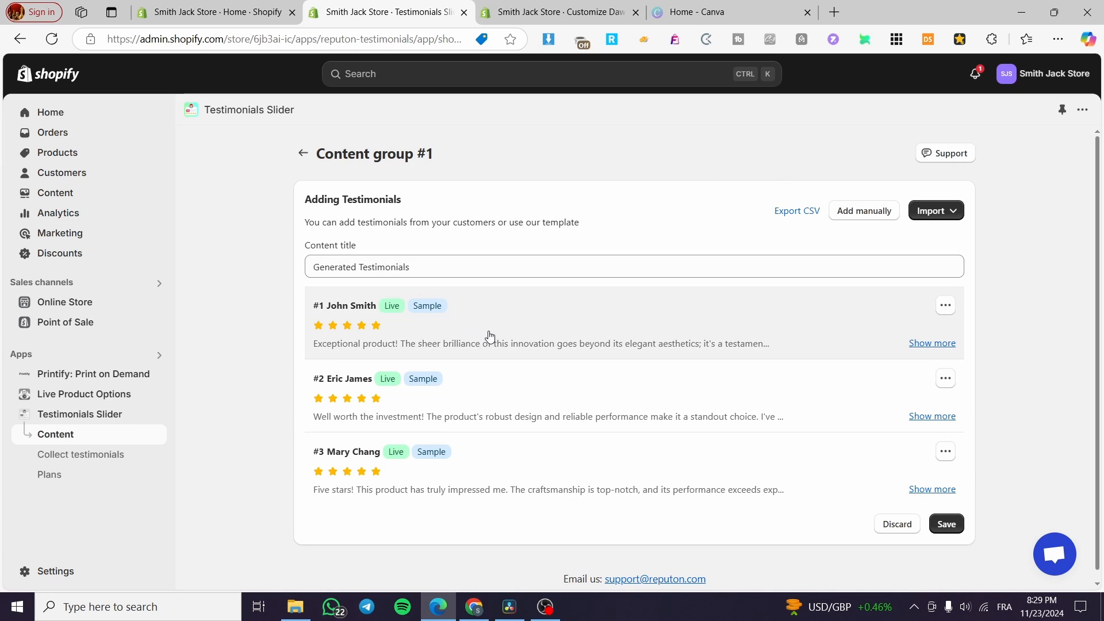
{"action": "scroll", "coordinate": [440, 311], "scroll_direction": "down", "scroll_amount": 1}
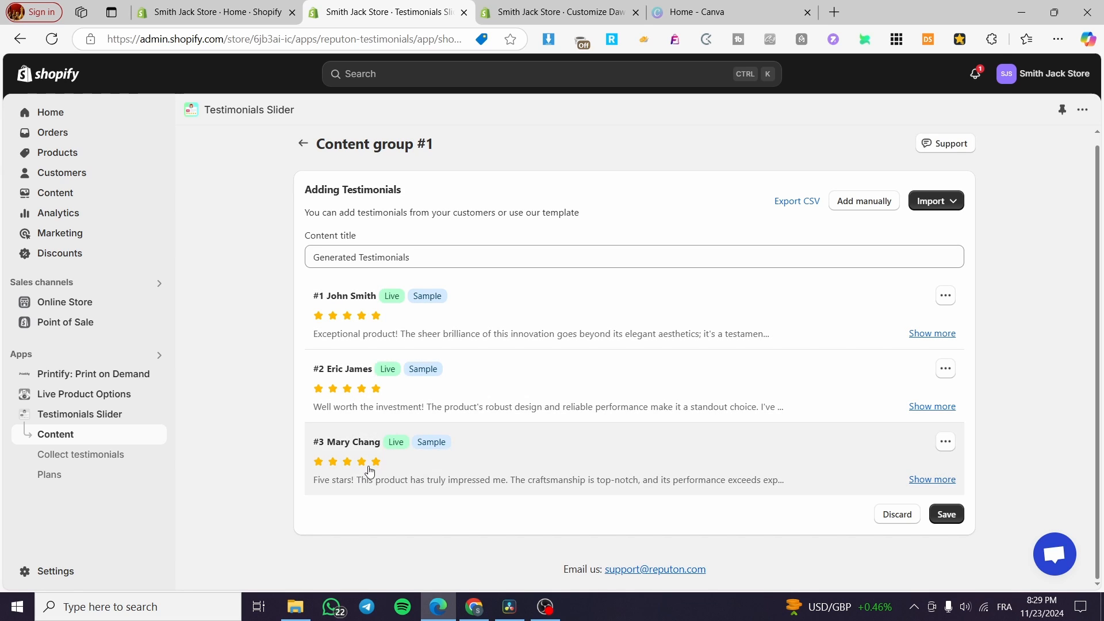
{"action": "left_click", "coordinate": [944, 294]}
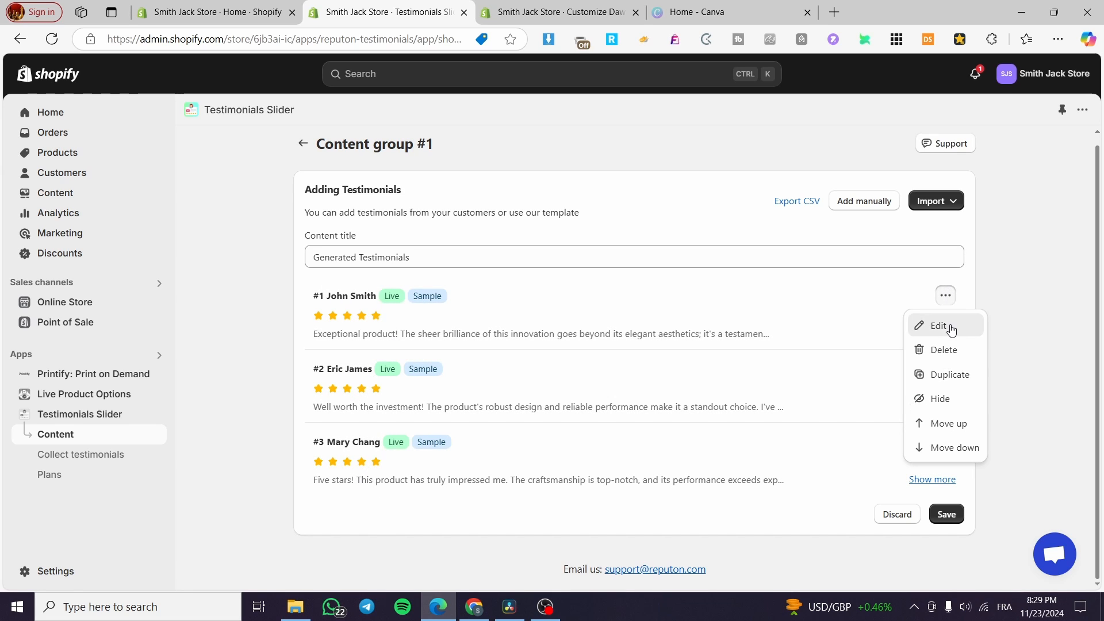
{"action": "left_click", "coordinate": [920, 324]}
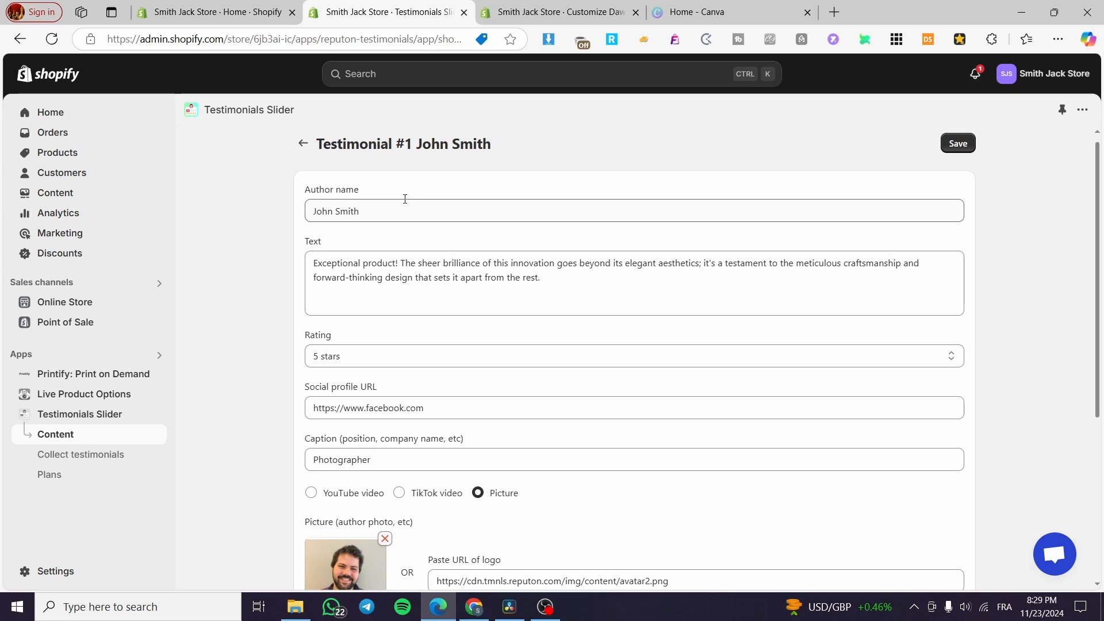
{"action": "left_click", "coordinate": [303, 143]}
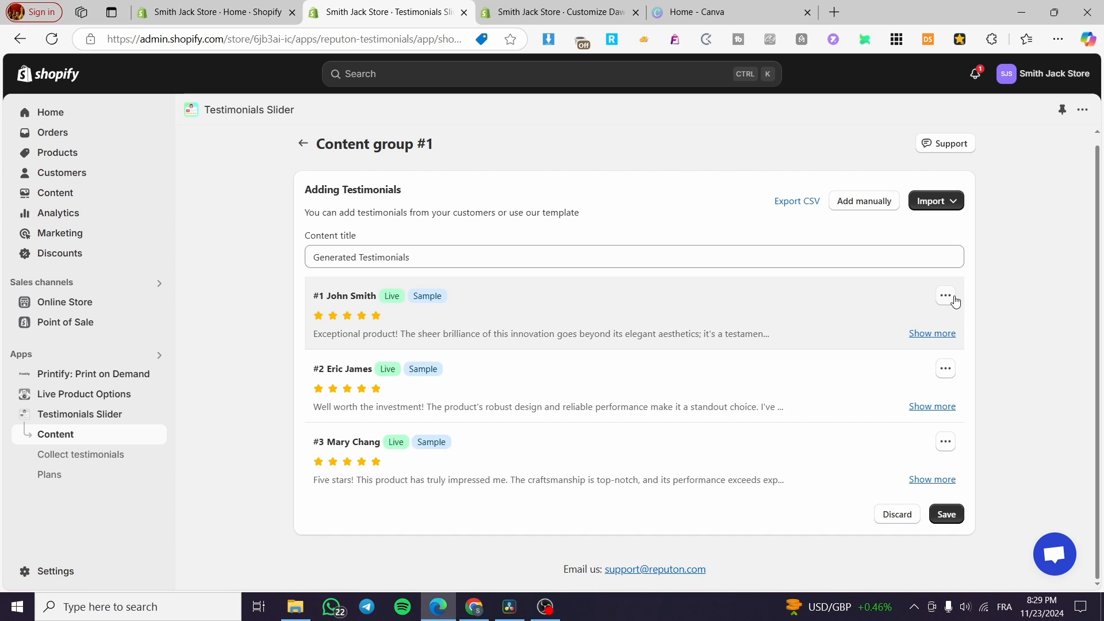
Start a new manual testimonial and switch its media option between TikTok video and YouTube video.
{"action": "left_click", "coordinate": [879, 201]}
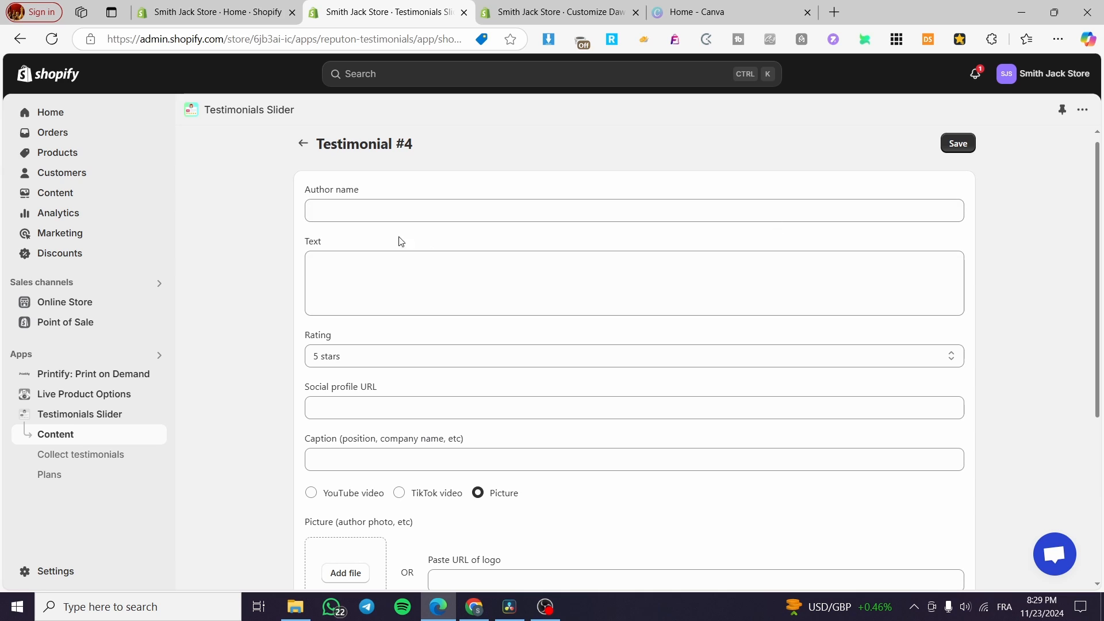
{"action": "left_click", "coordinate": [341, 208]}
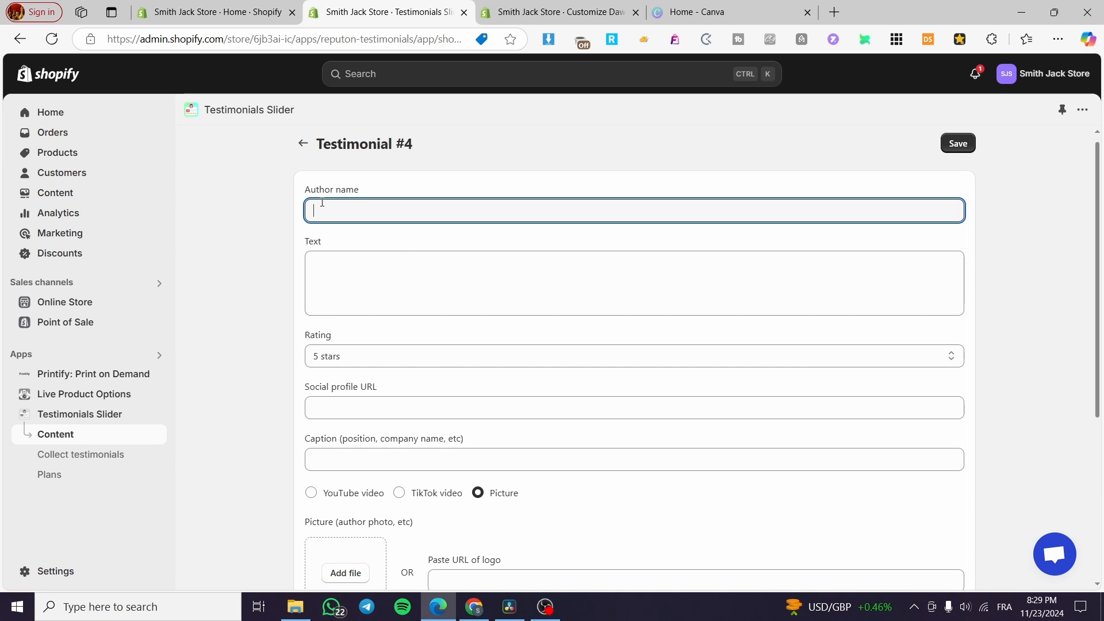
{"action": "scroll", "coordinate": [363, 218], "scroll_direction": "down", "scroll_amount": 1}
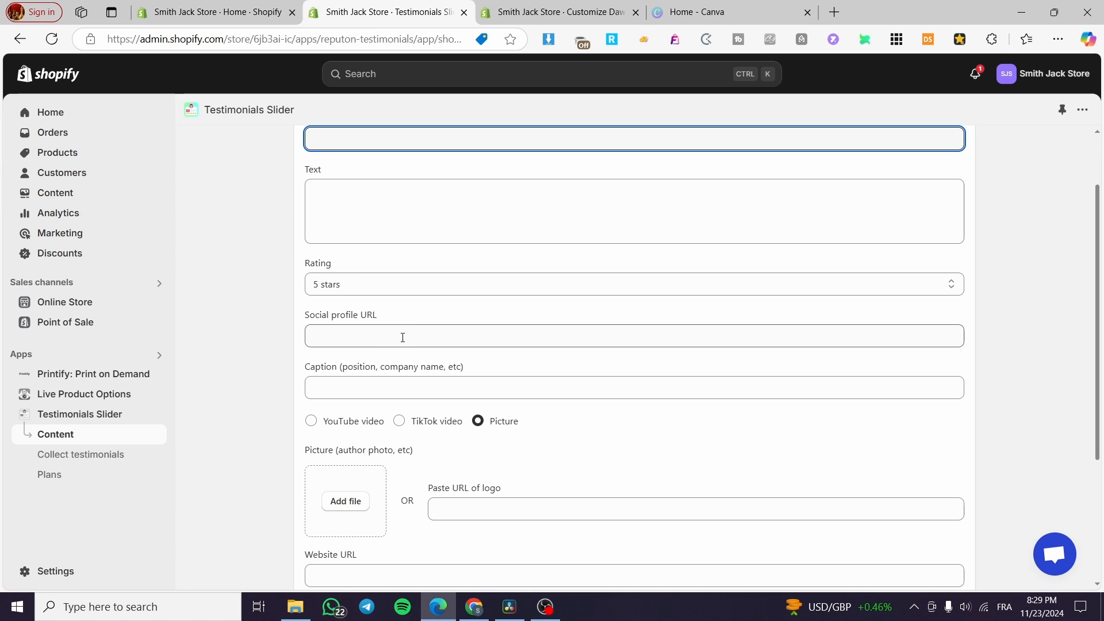
{"action": "scroll", "coordinate": [391, 328], "scroll_direction": "down", "scroll_amount": 1}
{"action": "scroll", "coordinate": [382, 272], "scroll_direction": "down", "scroll_amount": 1}
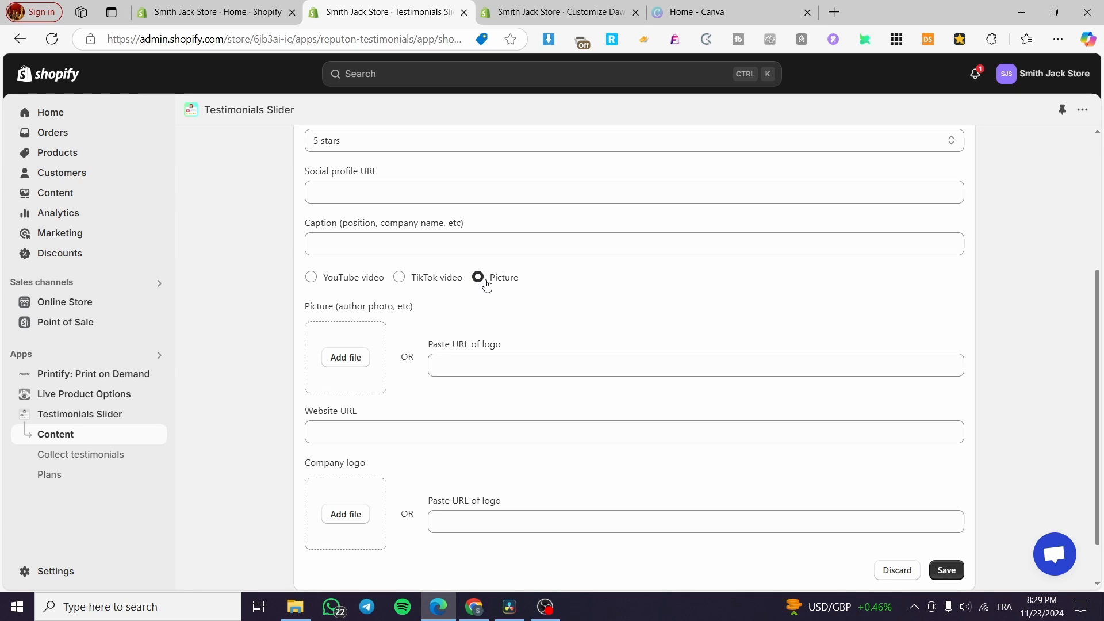
{"action": "left_click", "coordinate": [446, 280]}
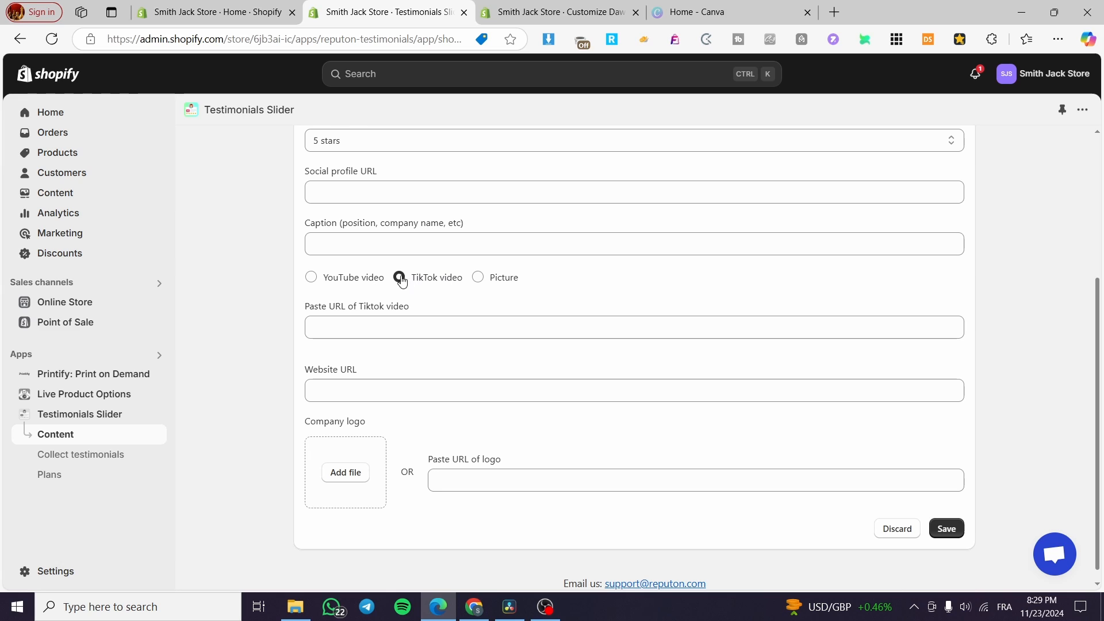
{"action": "left_click", "coordinate": [363, 281]}
{"action": "scroll", "coordinate": [411, 282], "scroll_direction": "down", "scroll_amount": 1}
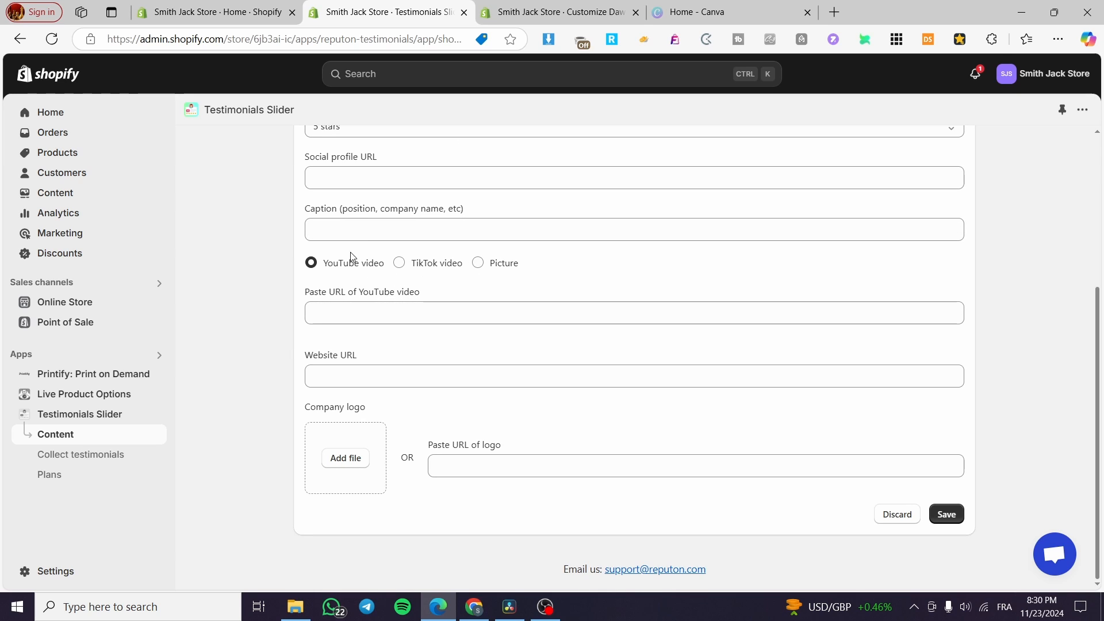
{"action": "left_click", "coordinate": [358, 313]}
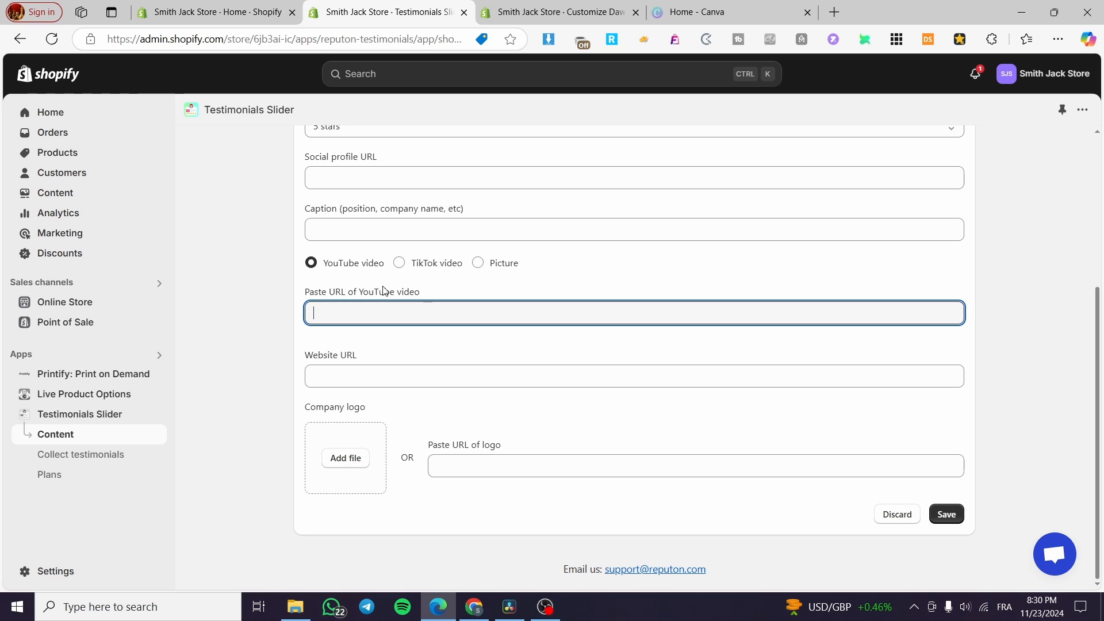
{"action": "left_click", "coordinate": [428, 264]}
{"action": "scroll", "coordinate": [629, 363], "scroll_direction": "up", "scroll_amount": 3}
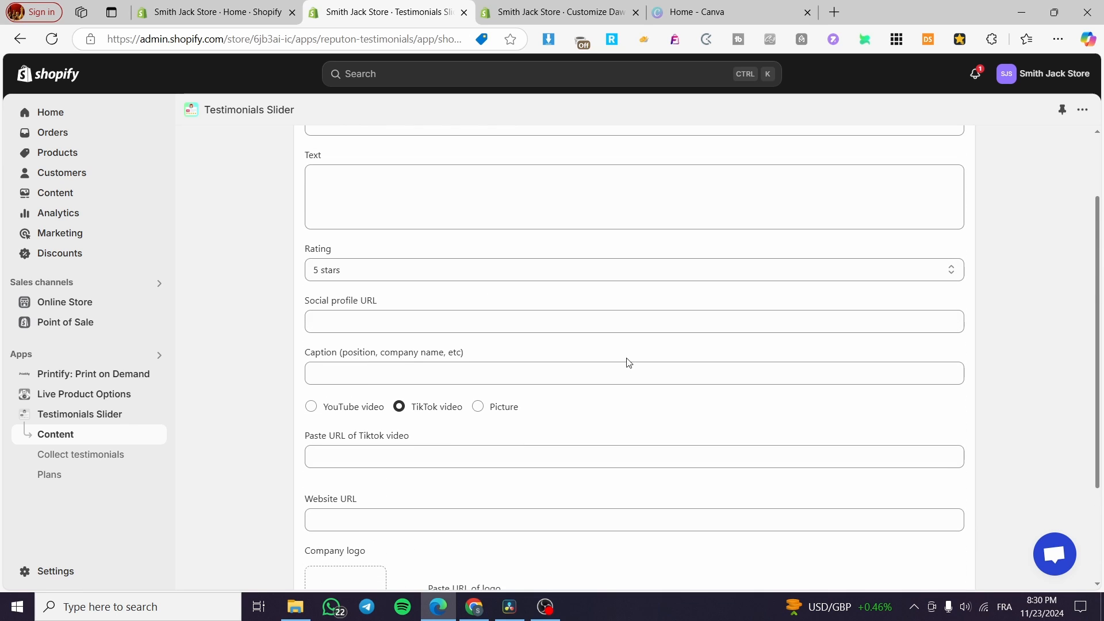
{"action": "scroll", "coordinate": [629, 362], "scroll_direction": "down", "scroll_amount": 3}
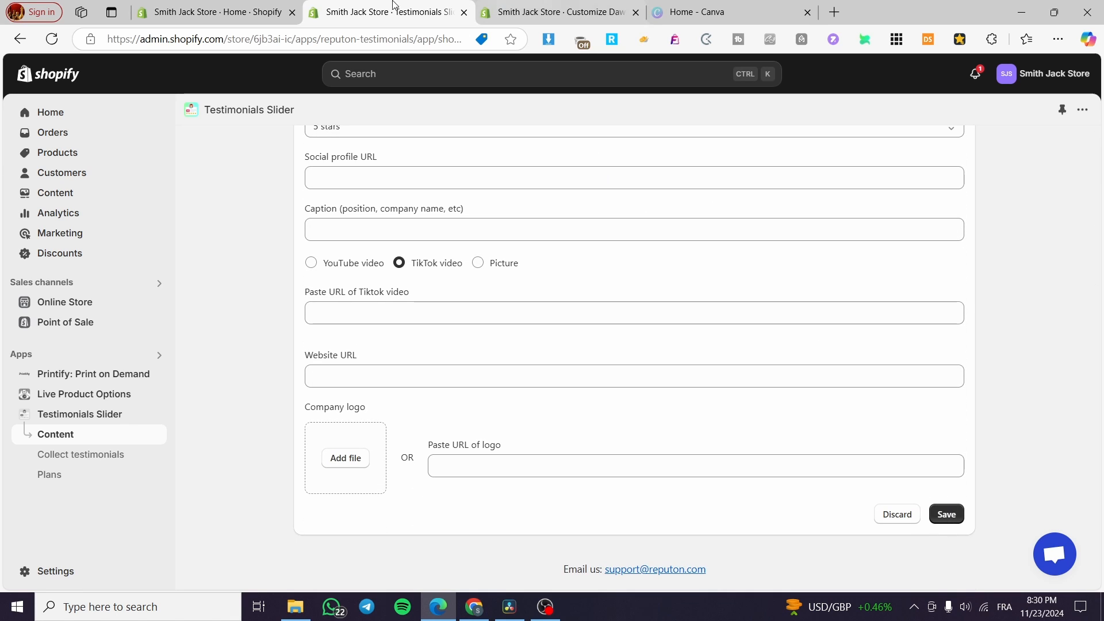
{"action": "left_click", "coordinate": [552, 12]}
{"action": "scroll", "coordinate": [701, 365], "scroll_direction": "down", "scroll_amount": 3}
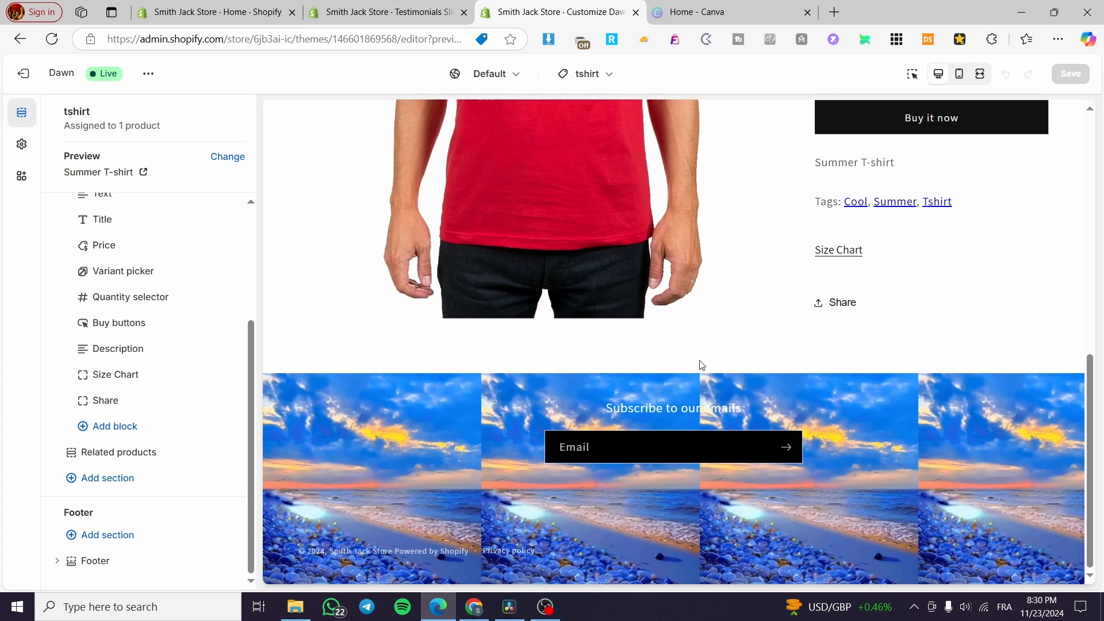
{"action": "left_click", "coordinate": [371, 7]}
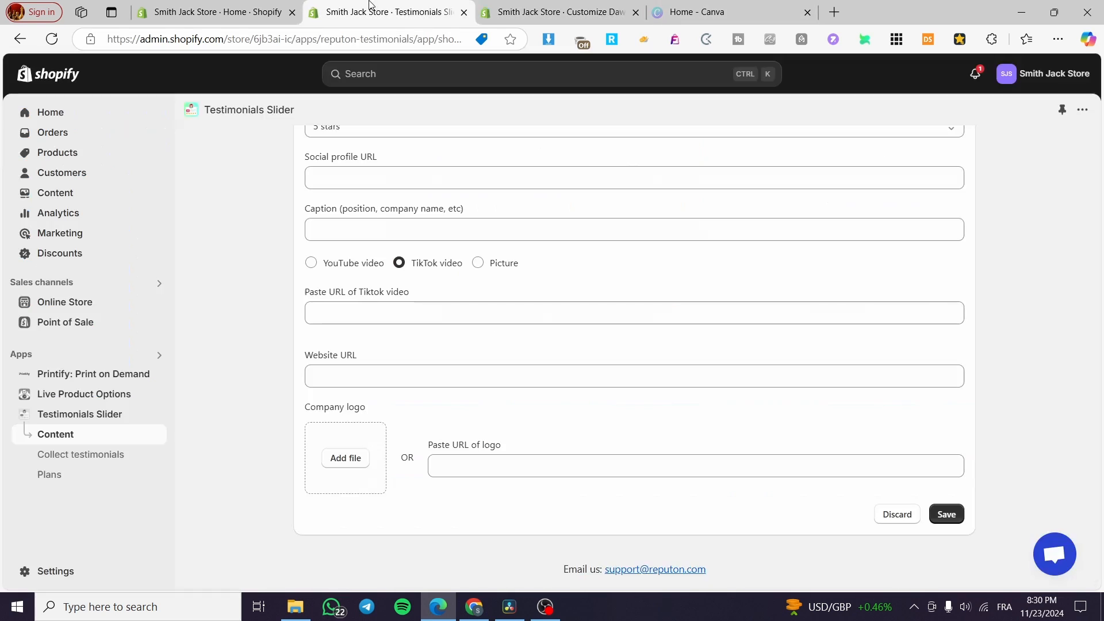
{"action": "scroll", "coordinate": [414, 365], "scroll_direction": "up", "scroll_amount": 5}
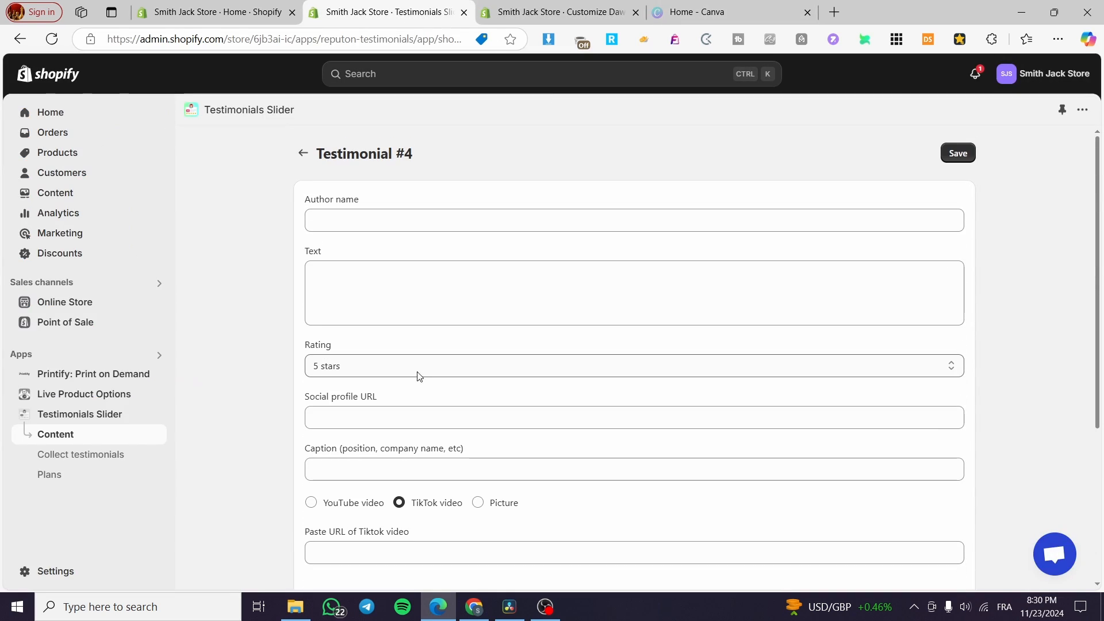
{"action": "scroll", "coordinate": [417, 376], "scroll_direction": "down", "scroll_amount": 5}
Toggle the new testimonial's media between YouTube video and TikTok video, then leave the form unsaved.
{"action": "left_click", "coordinate": [338, 269]}
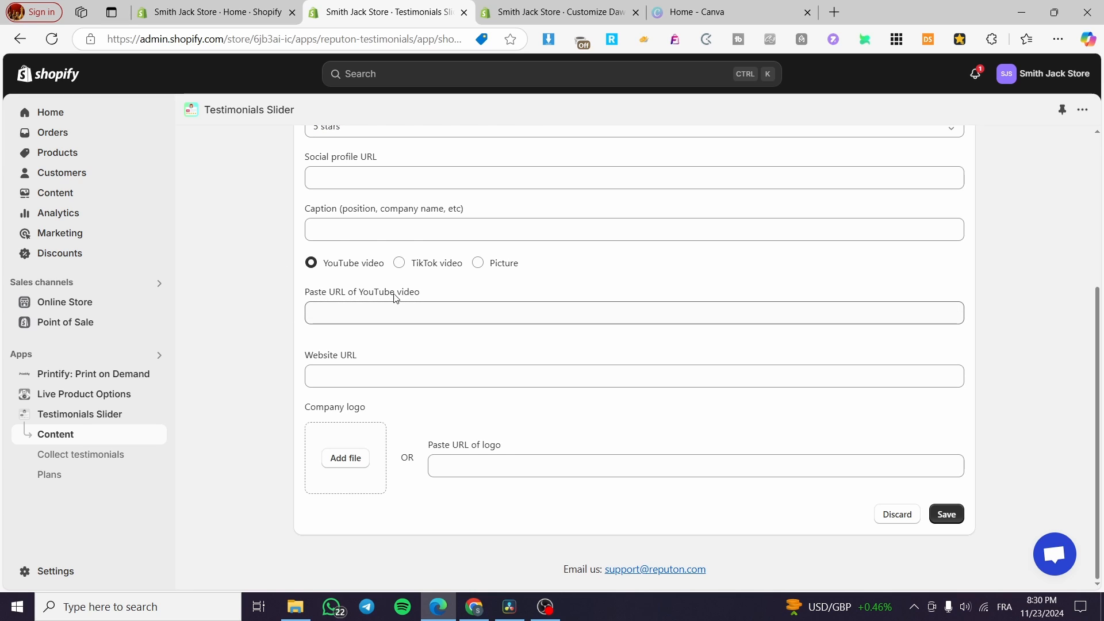
{"action": "left_click", "coordinate": [444, 268]}
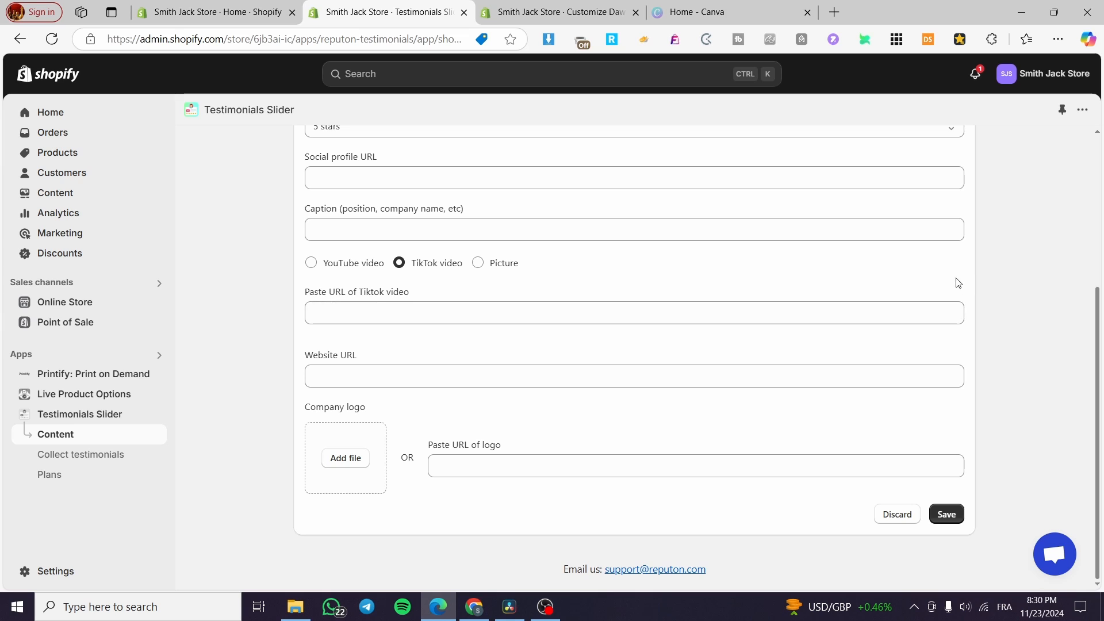
{"action": "scroll", "coordinate": [550, 426], "scroll_direction": "up", "scroll_amount": 5}
{"action": "scroll", "coordinate": [421, 359], "scroll_direction": "down", "scroll_amount": 5}
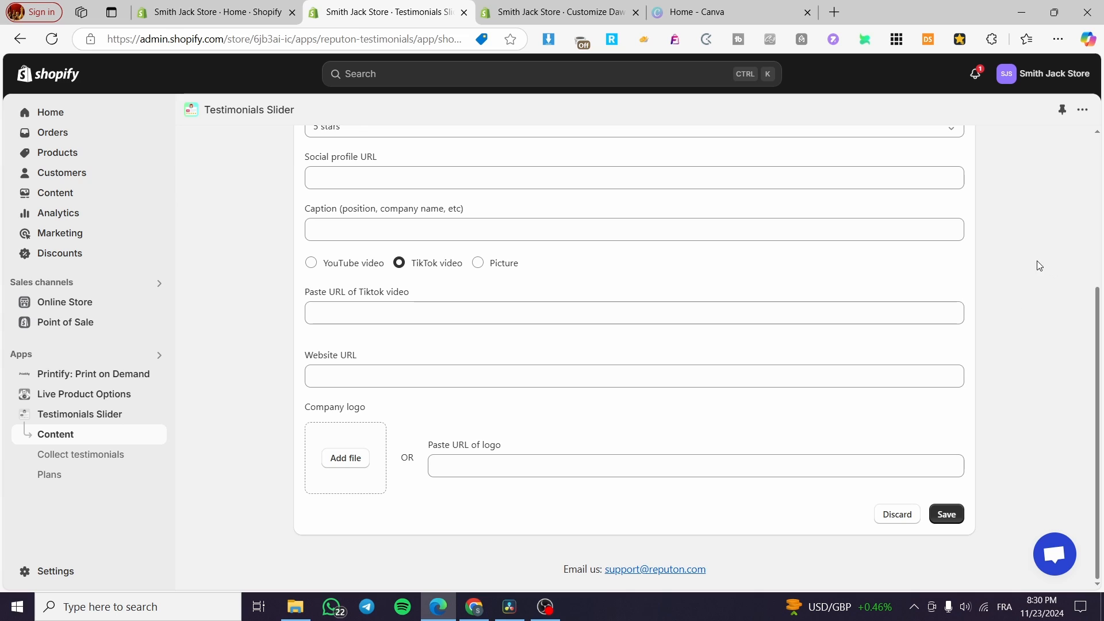
{"action": "scroll", "coordinate": [1038, 270], "scroll_direction": "up", "scroll_amount": 5}
{"action": "left_click", "coordinate": [301, 152]}
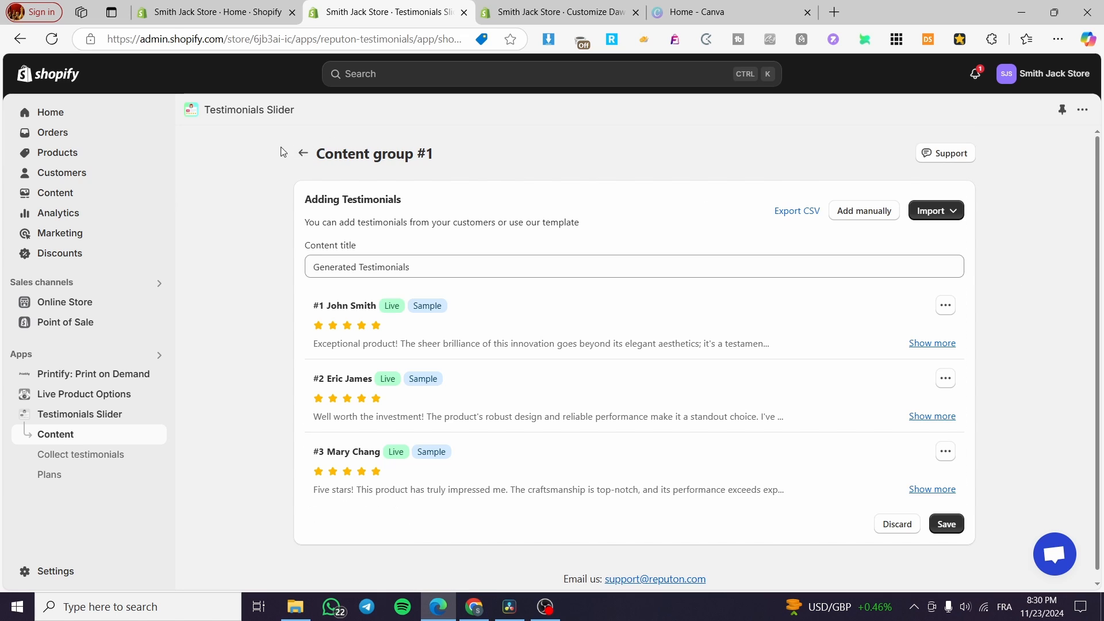
Return from the content list to the Testimonials Slider design settings.
{"action": "left_click", "coordinate": [303, 153]}
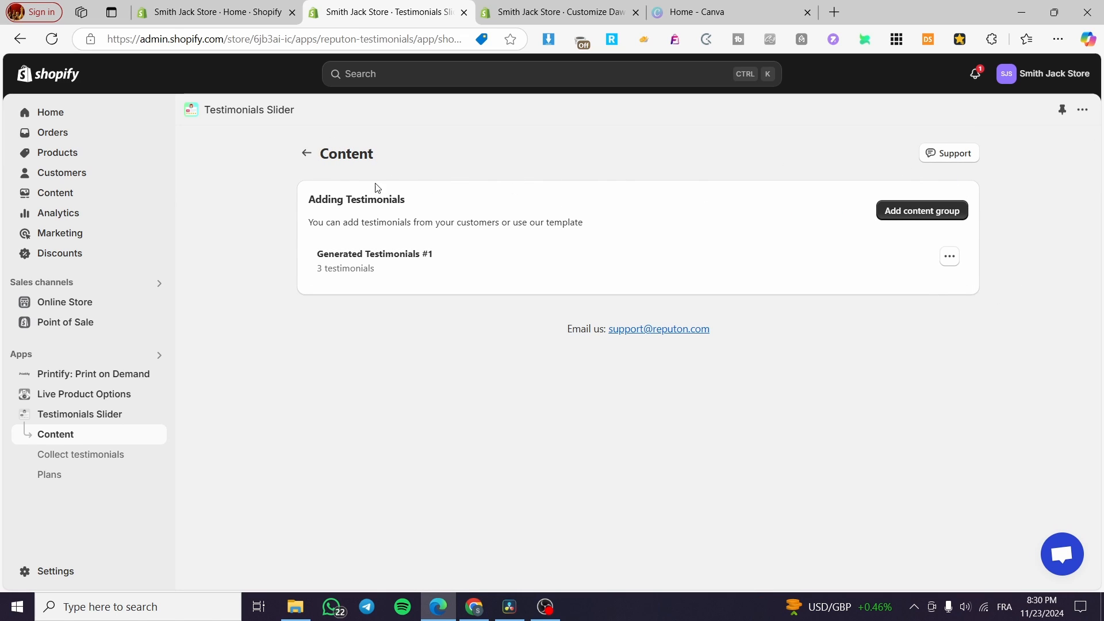
{"action": "left_click", "coordinate": [306, 153]}
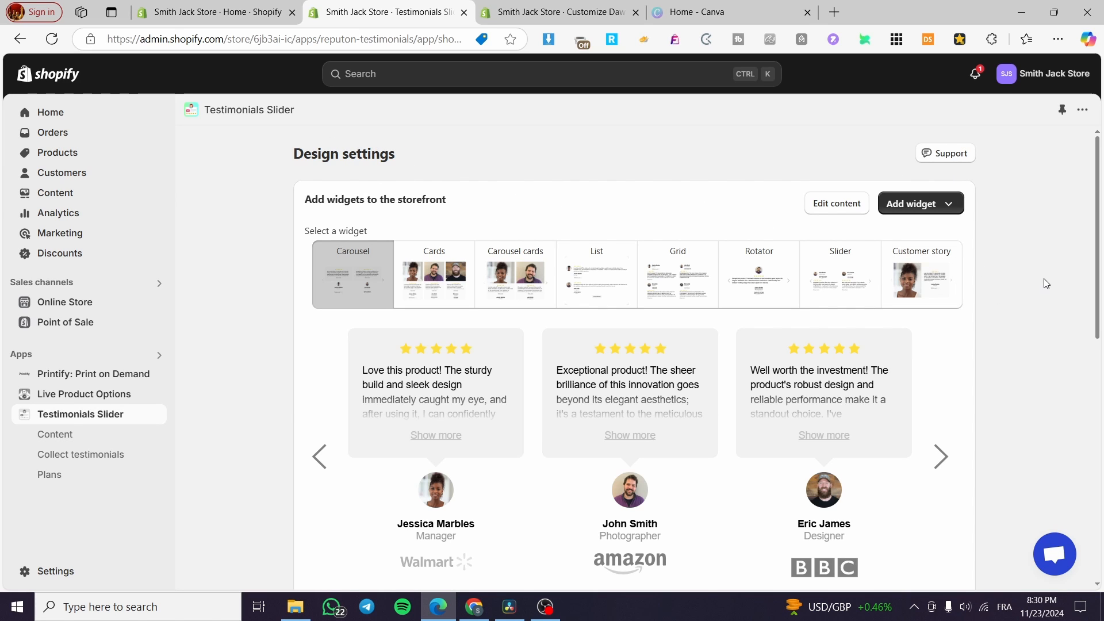